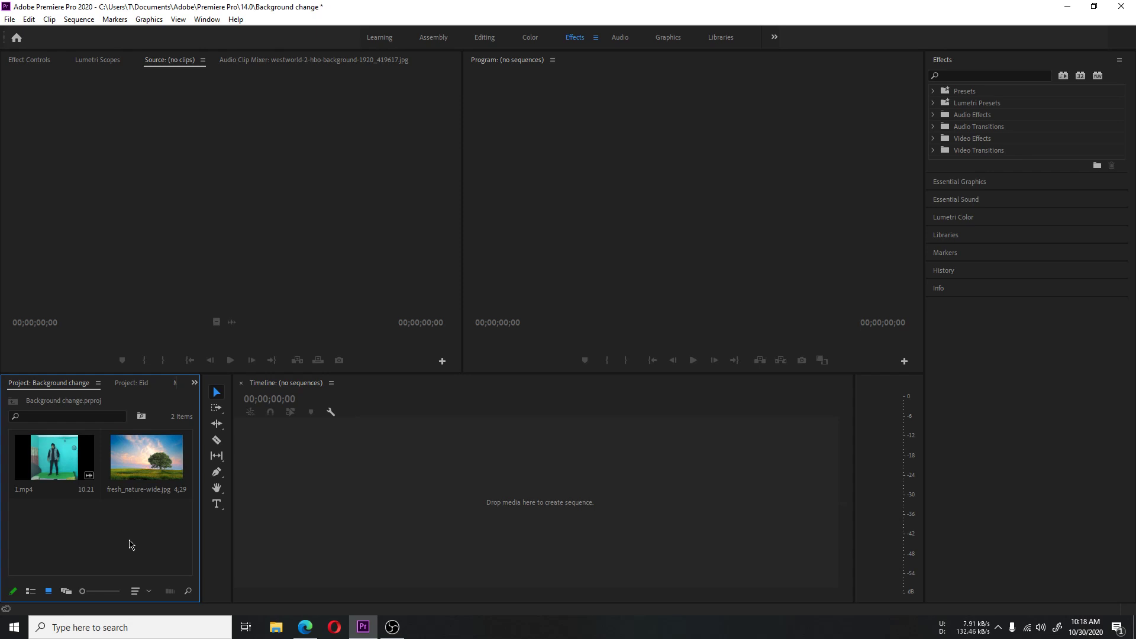
- Create a sequence from fresh_nature-wide.jpg and place 1.mp4 on the track above it
left_click_drag(147, 462, 397, 479)
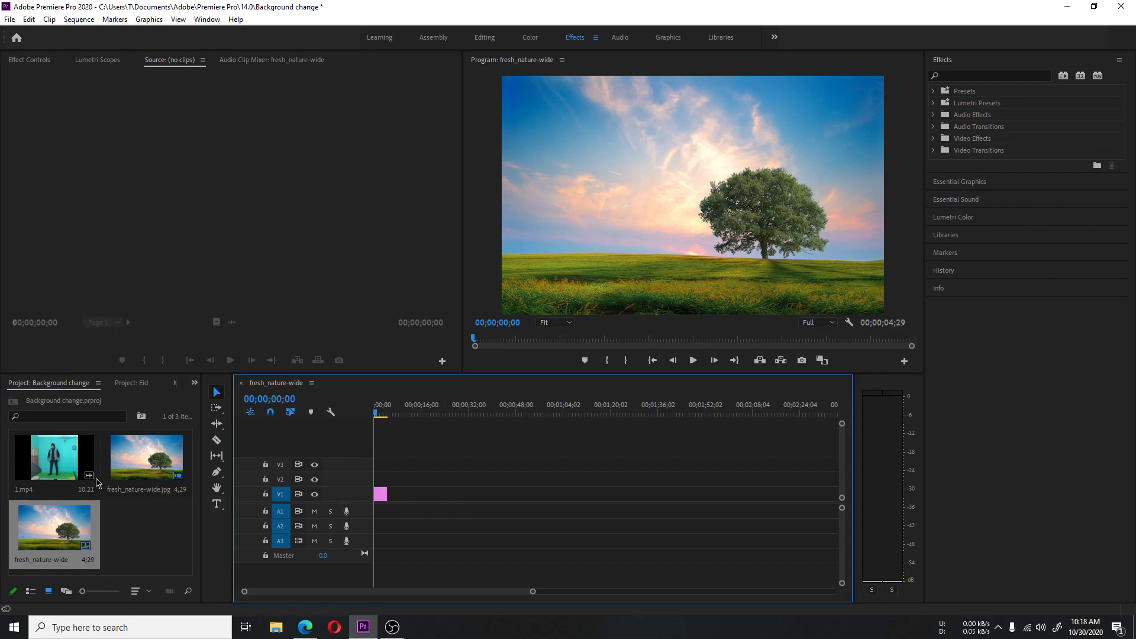
left_click(54, 457)
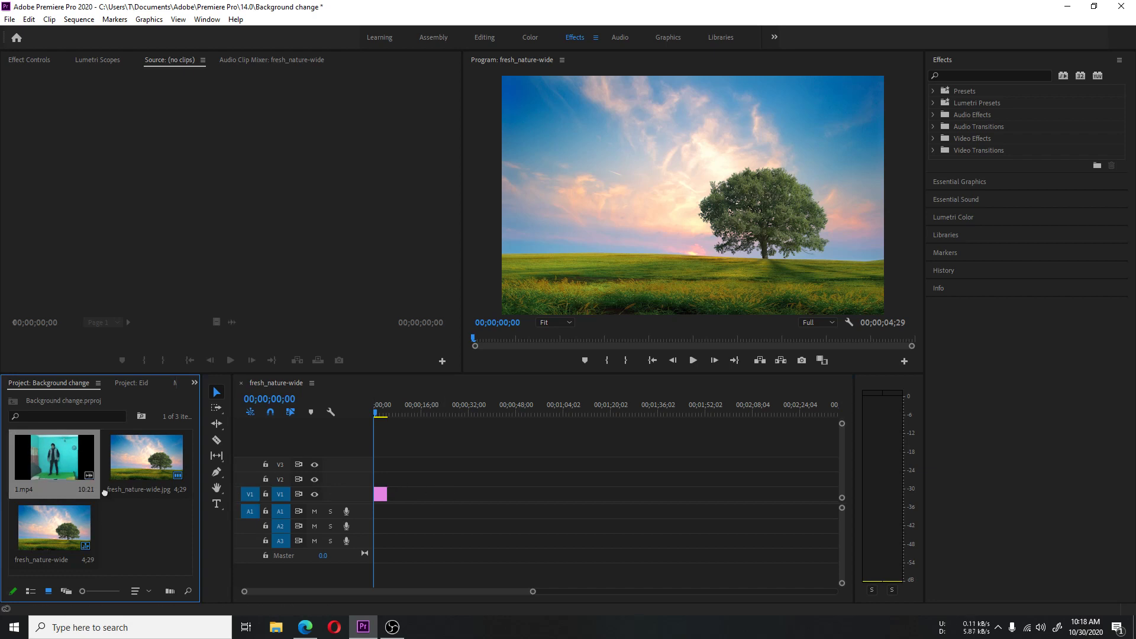
left_click_drag(29, 453, 382, 484)
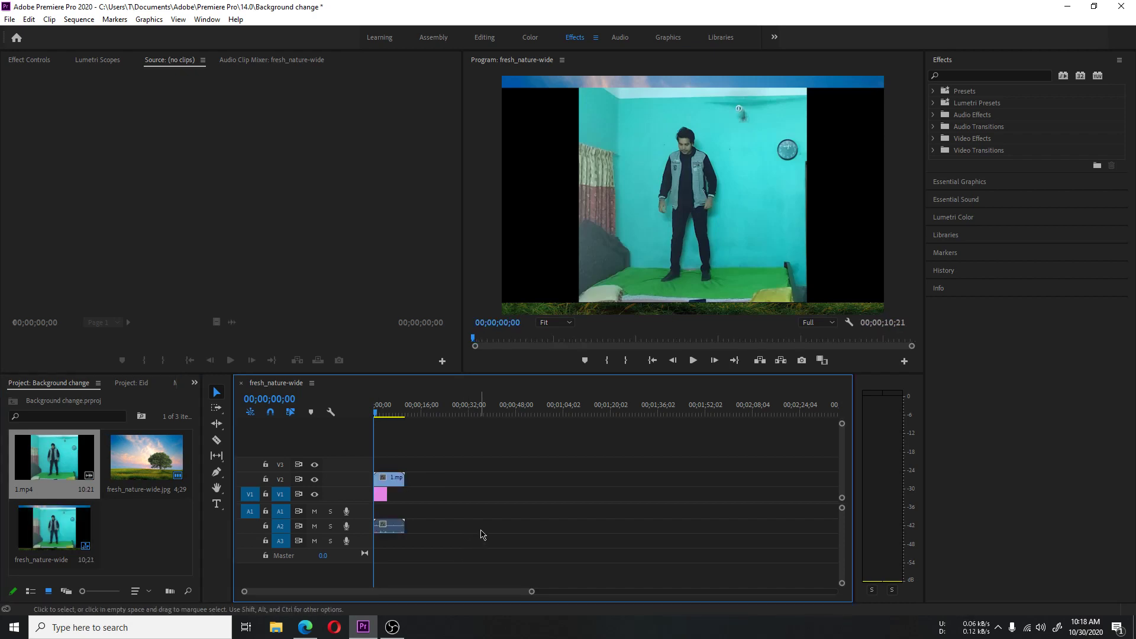
- Select the 1.mp4 actor clip in the sequence
left_click(390, 483)
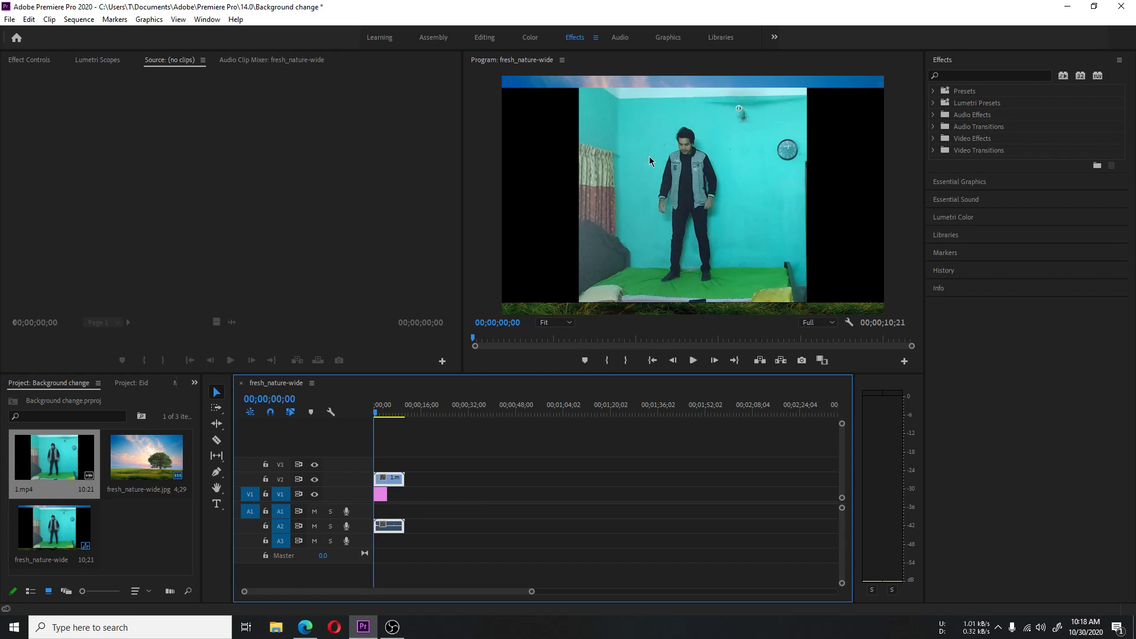
- Start a Free Draw Bezier mask on the actor clip, with points down his left side
left_click(28, 59)
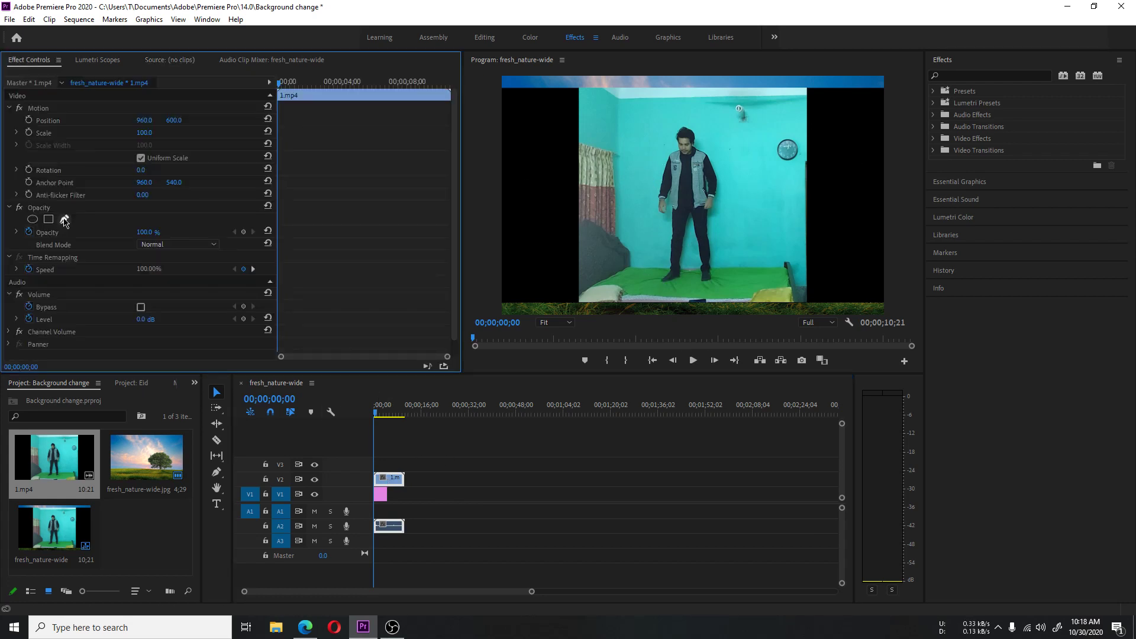
left_click(64, 219)
left_click(621, 108)
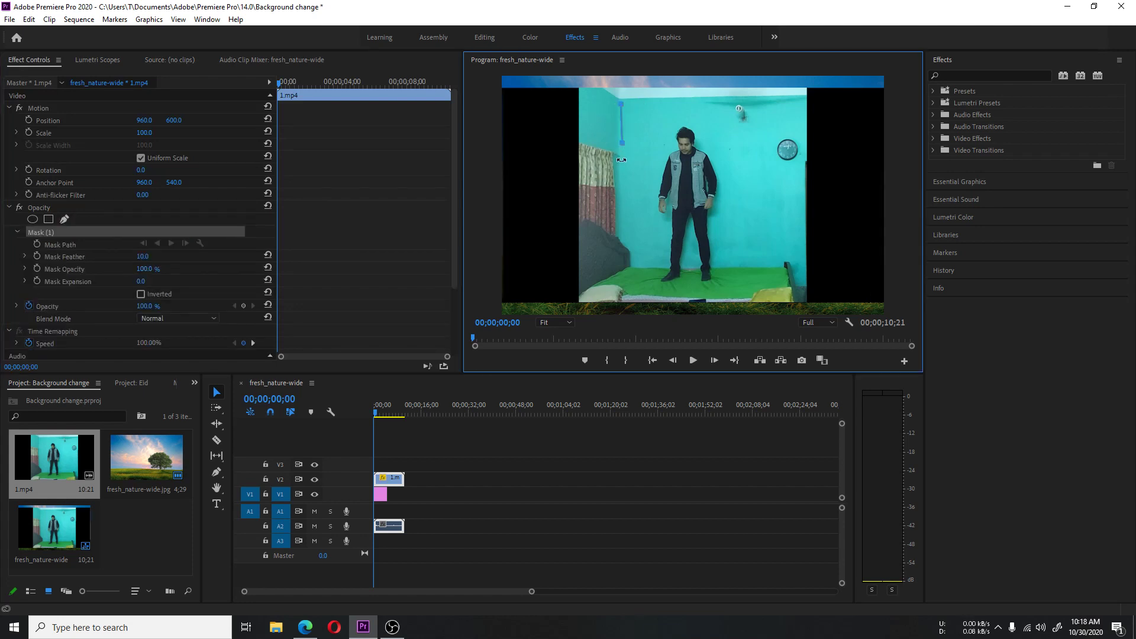
left_click(622, 164)
left_click(622, 200)
left_click(630, 229)
left_click(640, 255)
- Continue the mask along the floor and up the actor's right side, closing the path
left_click(665, 300)
left_click(777, 183)
left_click(757, 134)
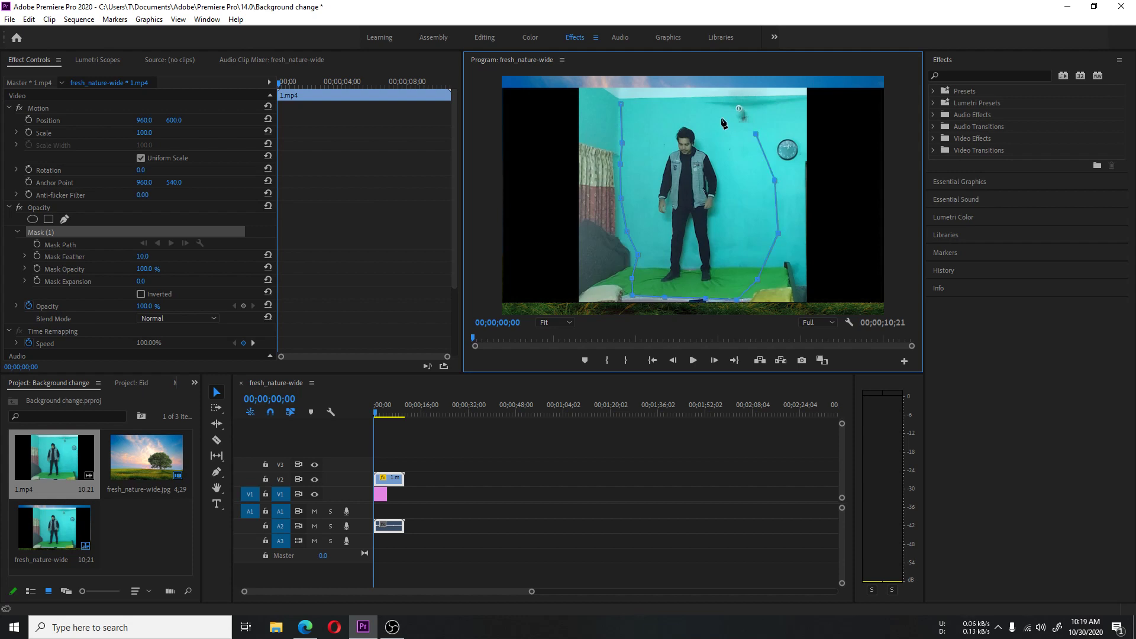
left_click(723, 119)
left_click(685, 103)
left_click(621, 105)
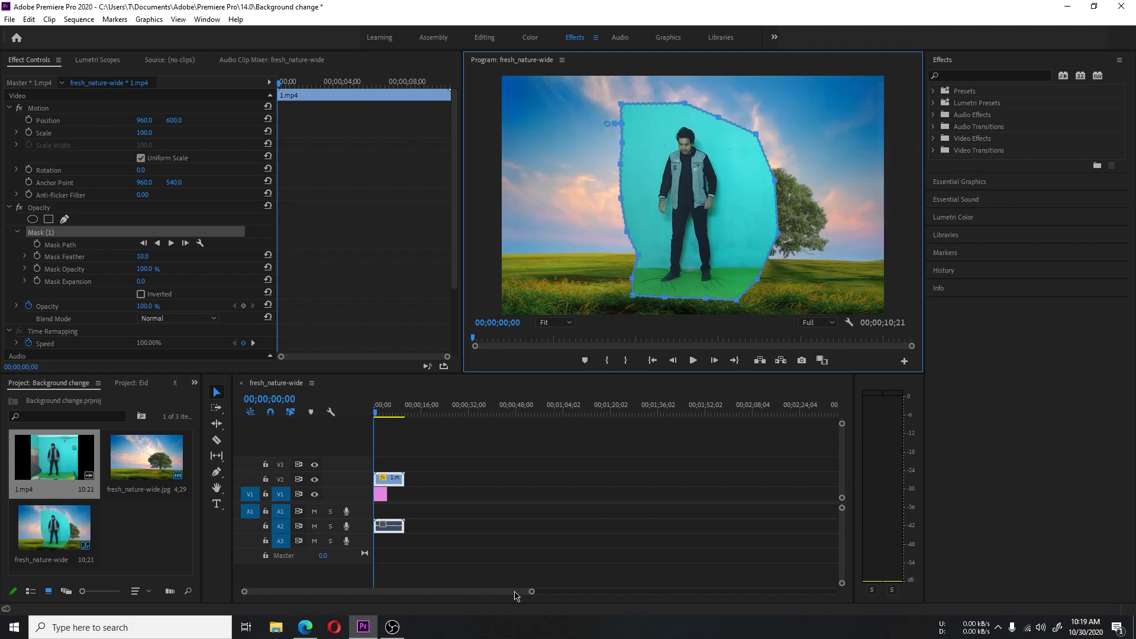
- Play back the masked footage and raise the top mask vertex above the actor's head
left_click_drag(530, 591, 320, 591)
left_click(416, 414)
key("space")
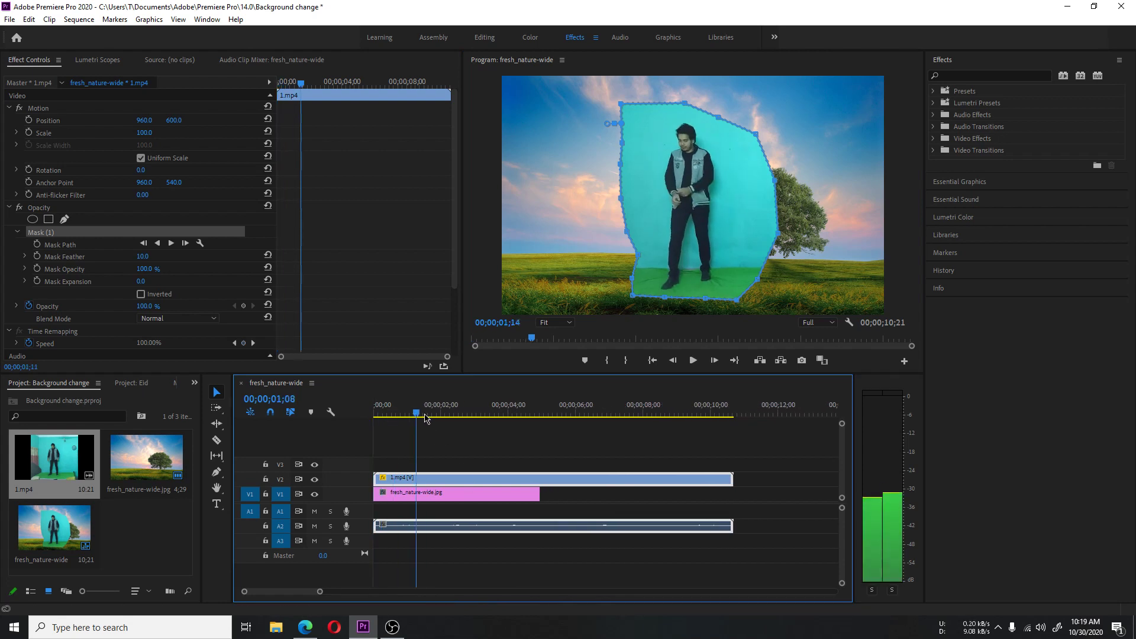
left_click_drag(427, 415, 624, 433)
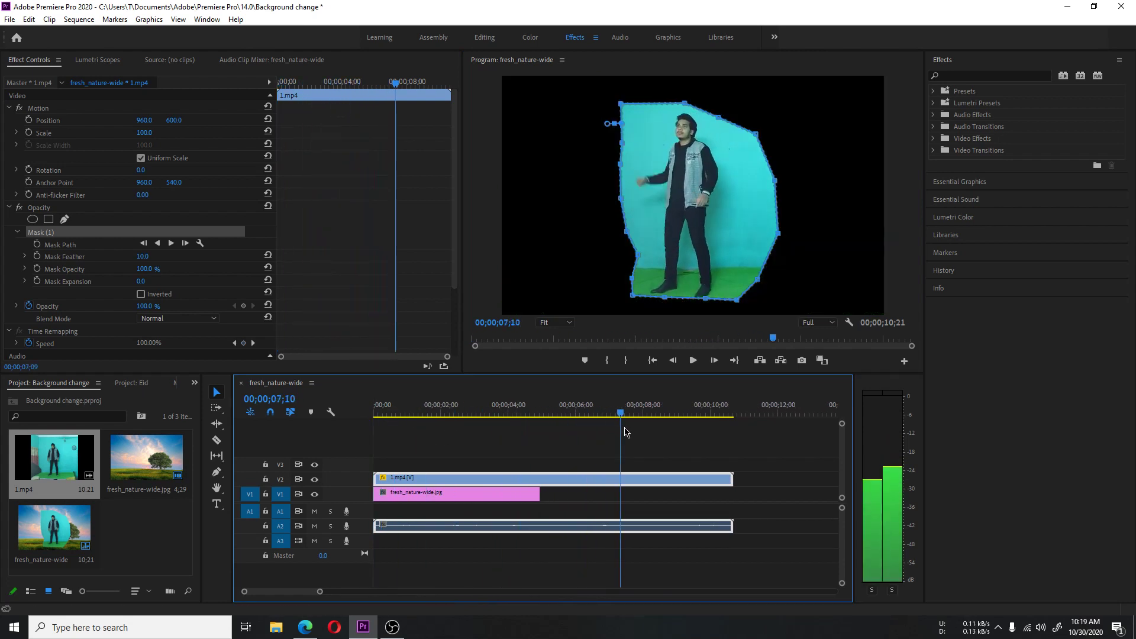
left_click_drag(625, 433, 731, 440)
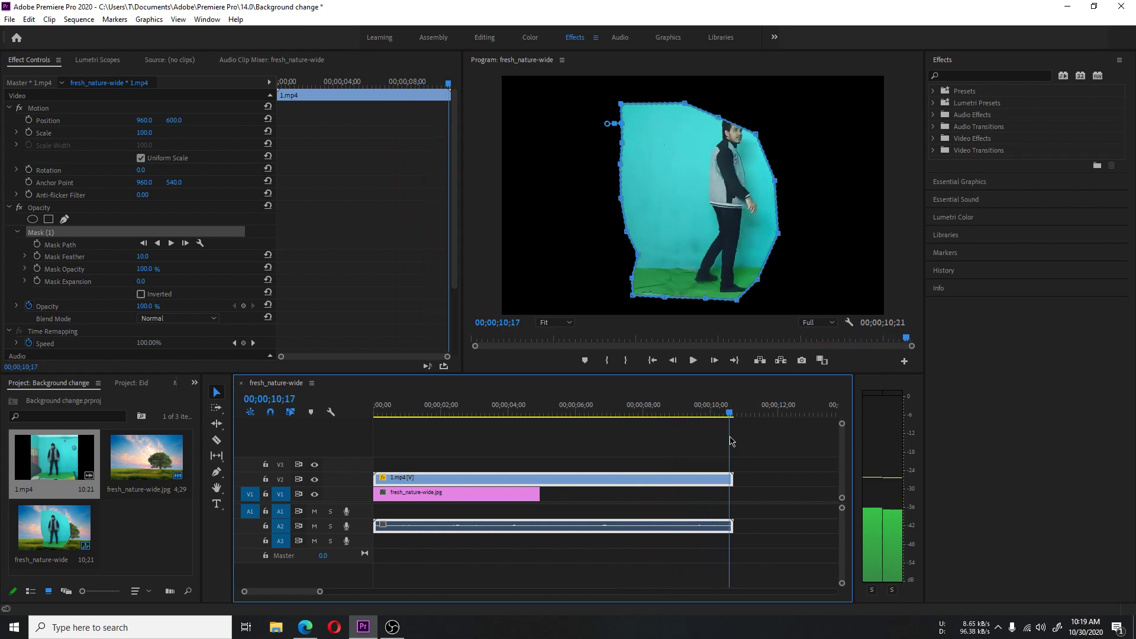
left_click(725, 126)
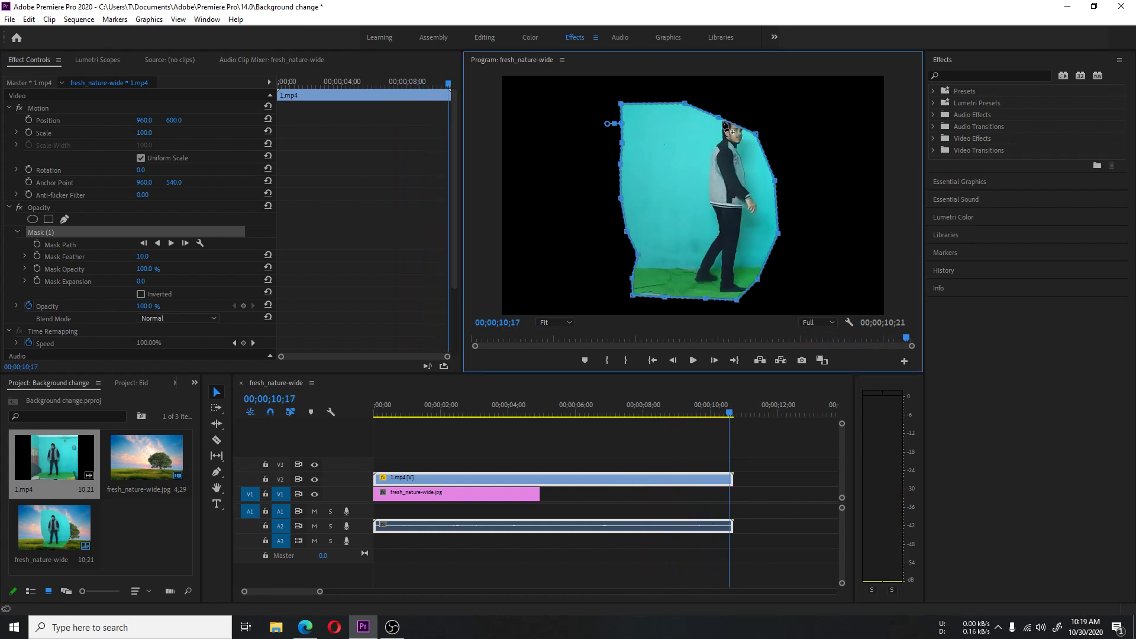
left_click_drag(725, 124, 741, 115)
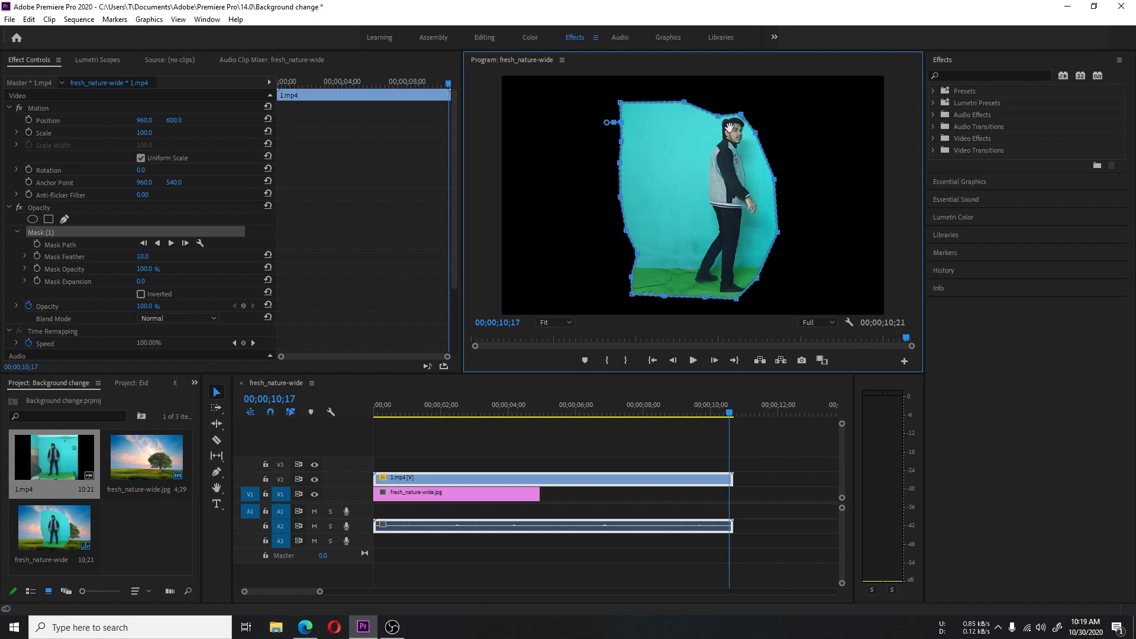
- Extend the nature background image clip to the end of the actor footage
left_click(670, 408)
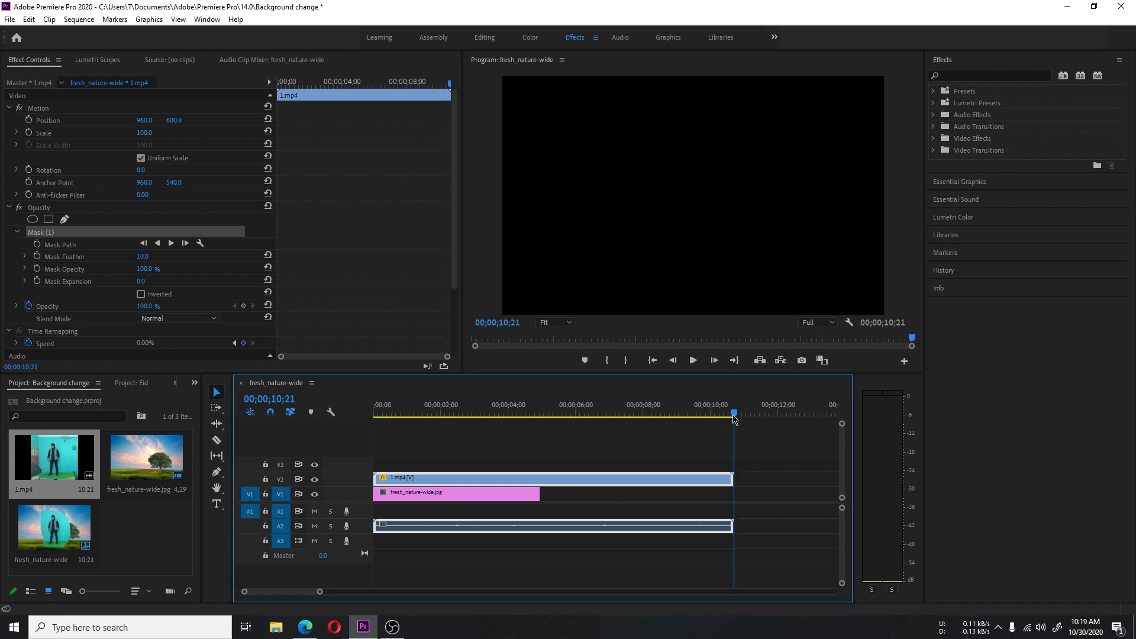
left_click_drag(538, 491, 732, 492)
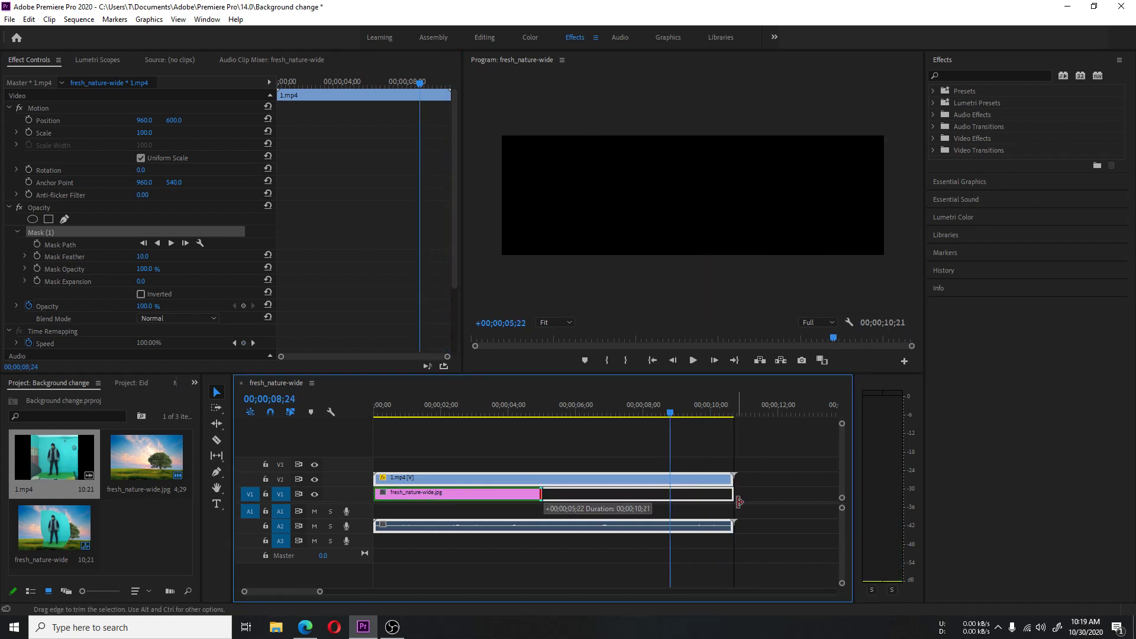
left_click(490, 408)
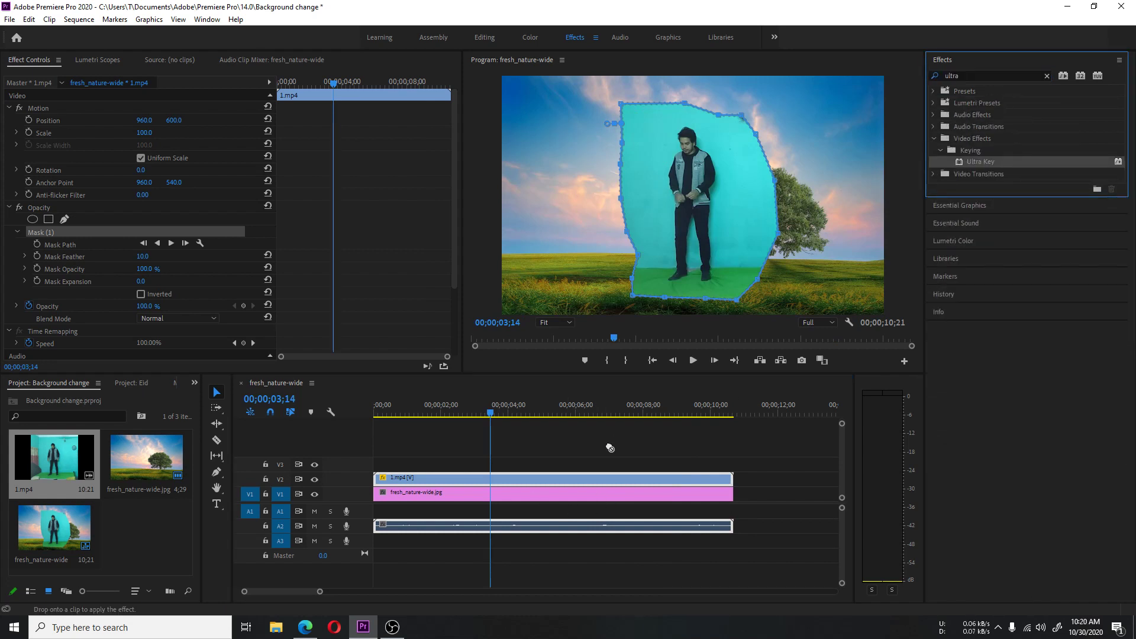
- Apply Ultra Key to the actor clip and key out the green floor colour
left_click_drag(981, 161, 515, 477)
scroll(91, 281, "down", 5)
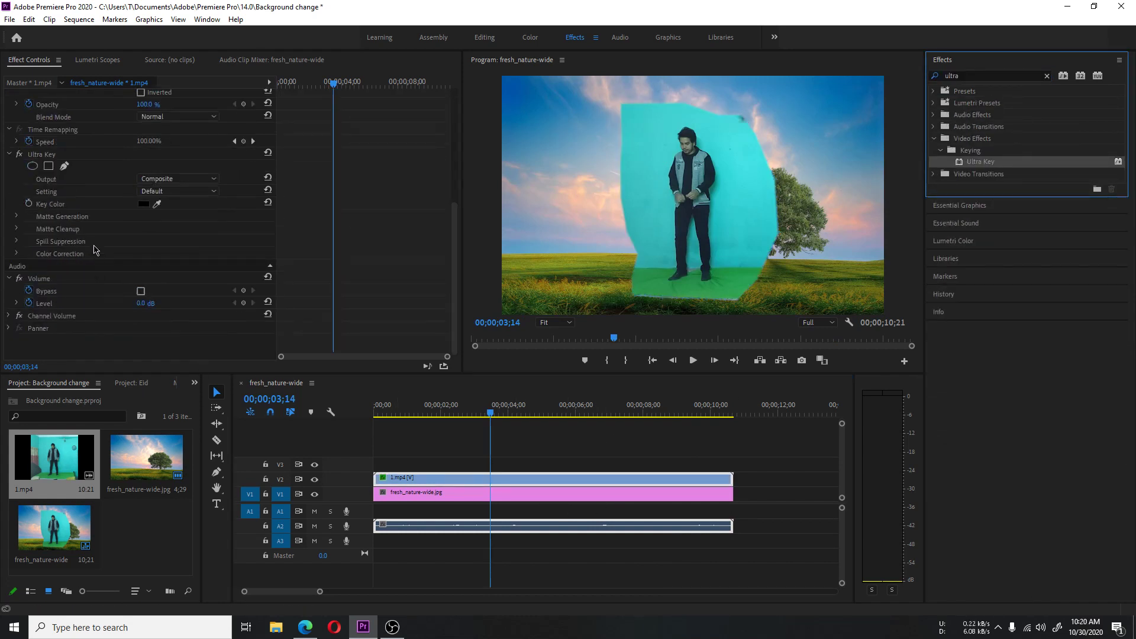
scroll(94, 251, "up", 1)
left_click(157, 217)
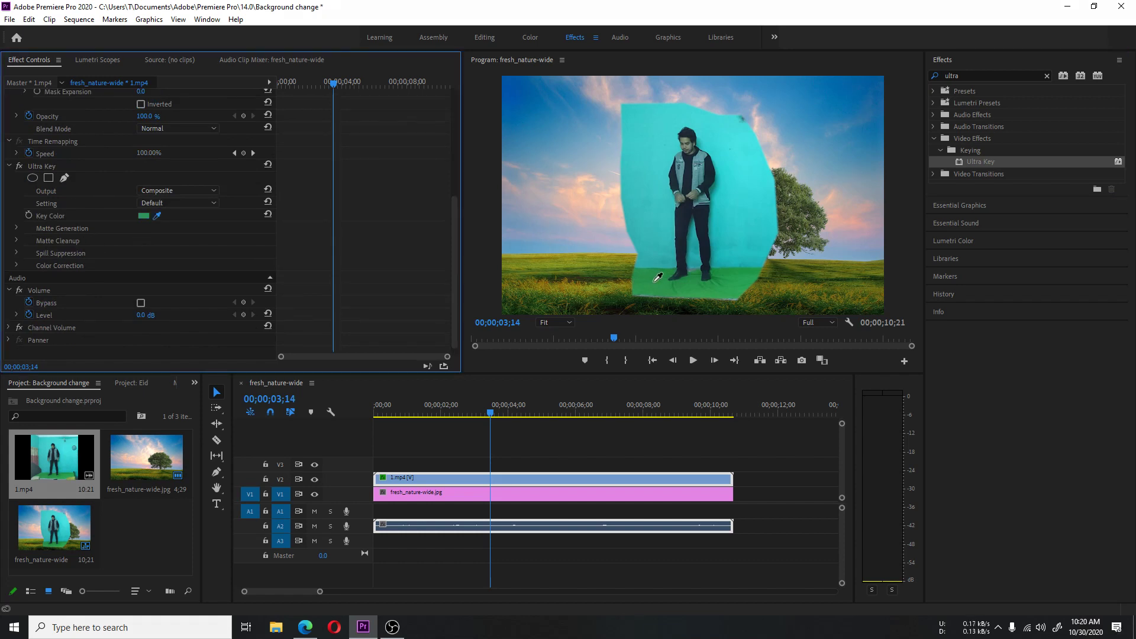
left_click(657, 280)
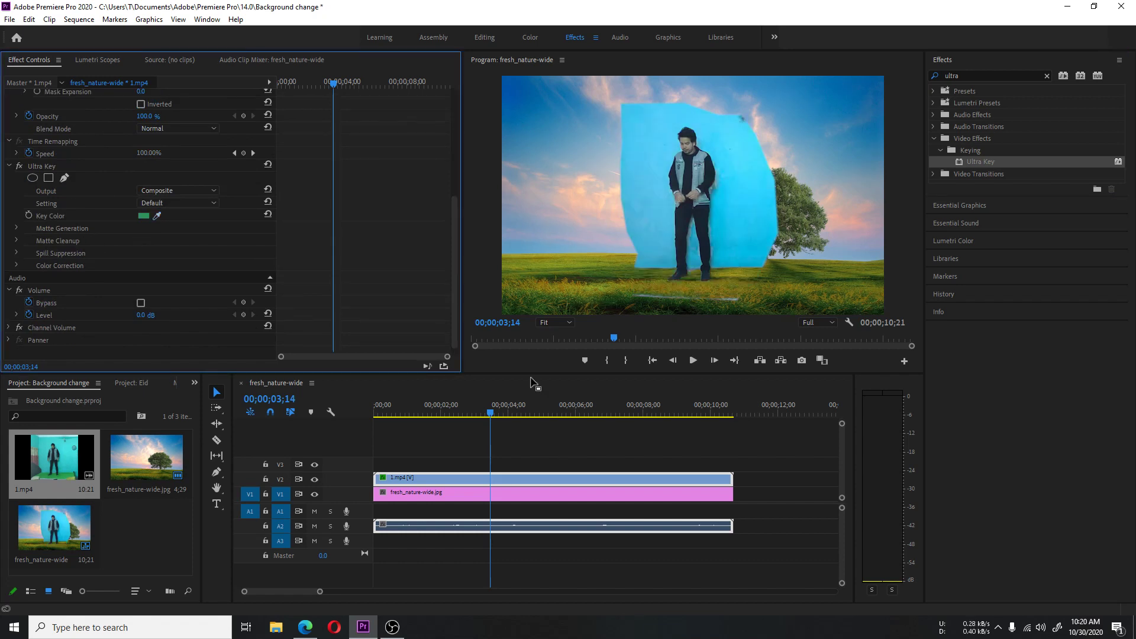
key("ctrl+z")
left_click(543, 466)
scroll(82, 210, "up", 2)
scroll(82, 211, "up", 3)
left_click(80, 220)
left_click(672, 302)
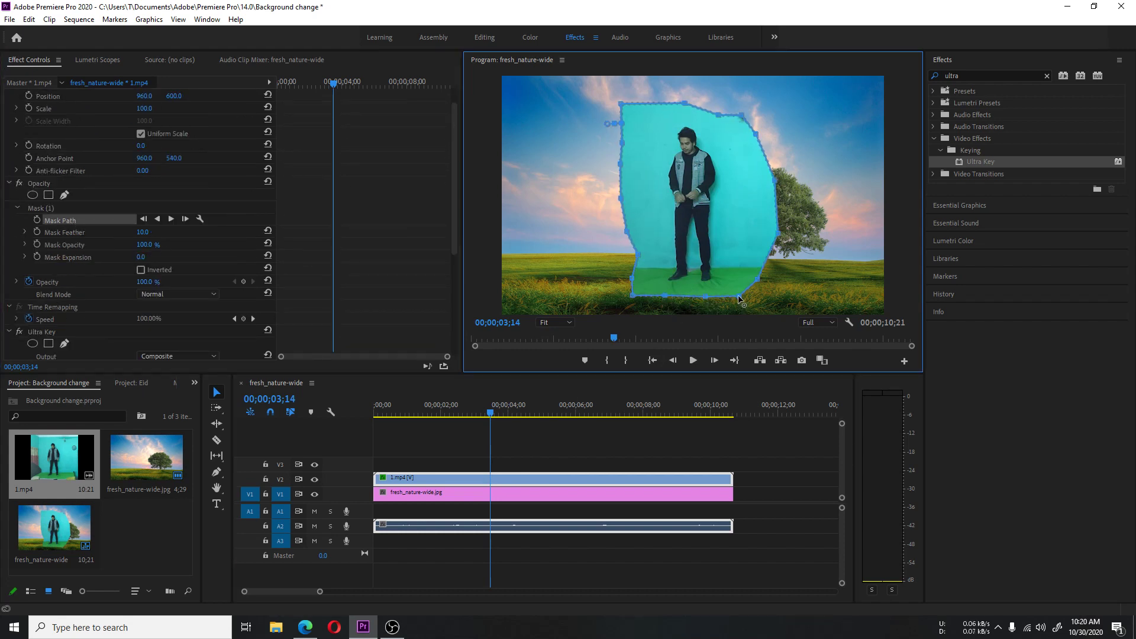
scroll(83, 210, "down", 5)
left_click(156, 203)
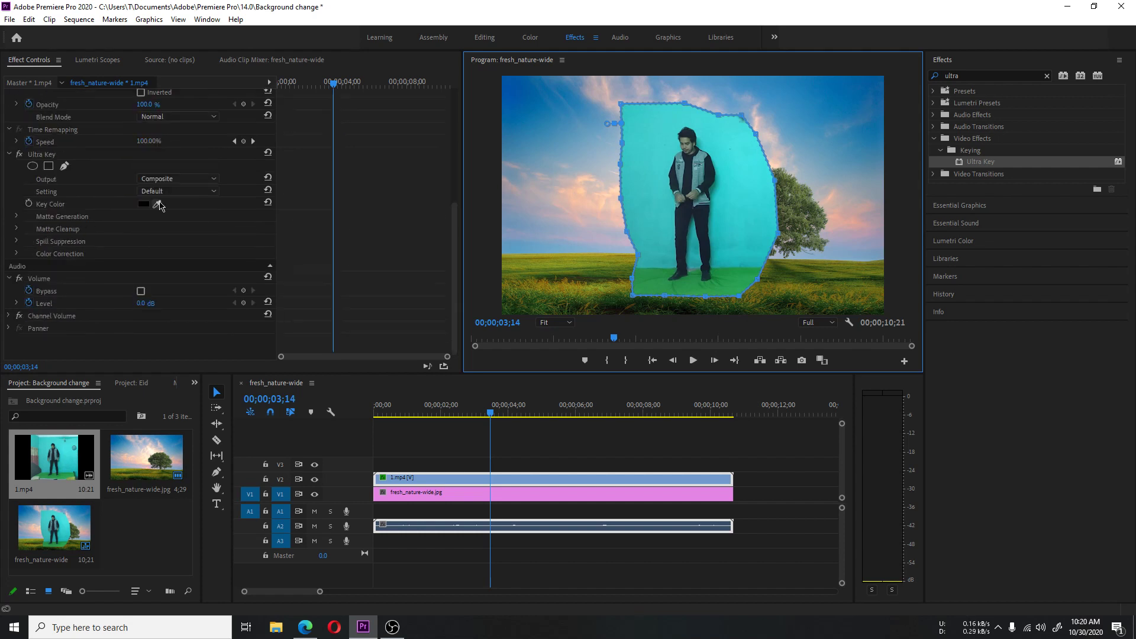
left_click(661, 280)
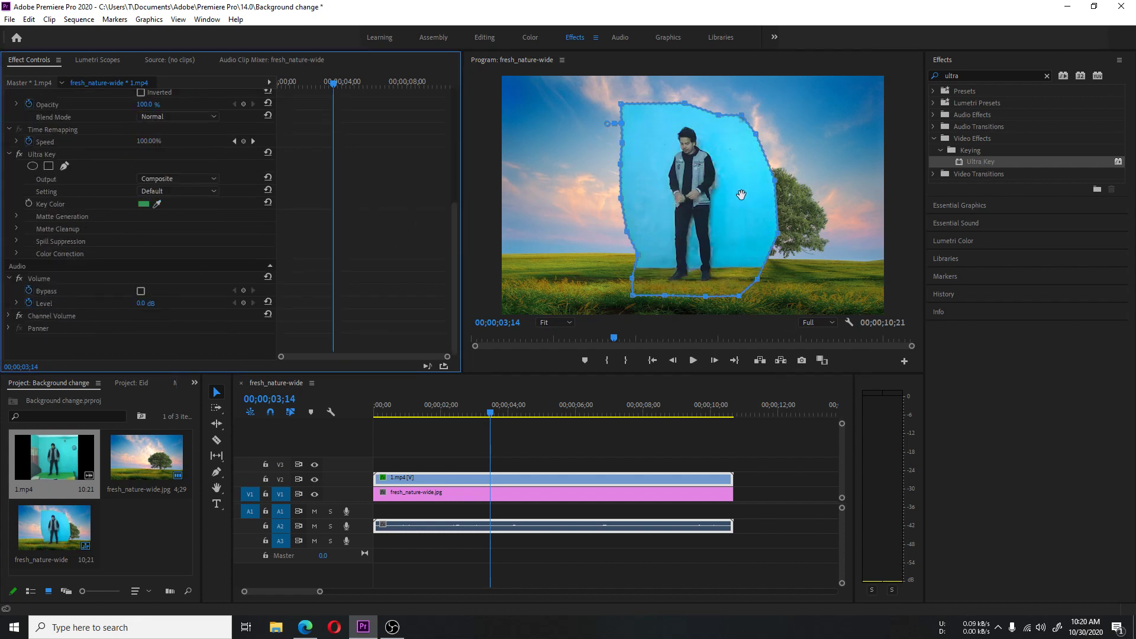
- Add a second Ultra Key that keys out the blue backdrop behind the actor
double_click(976, 161)
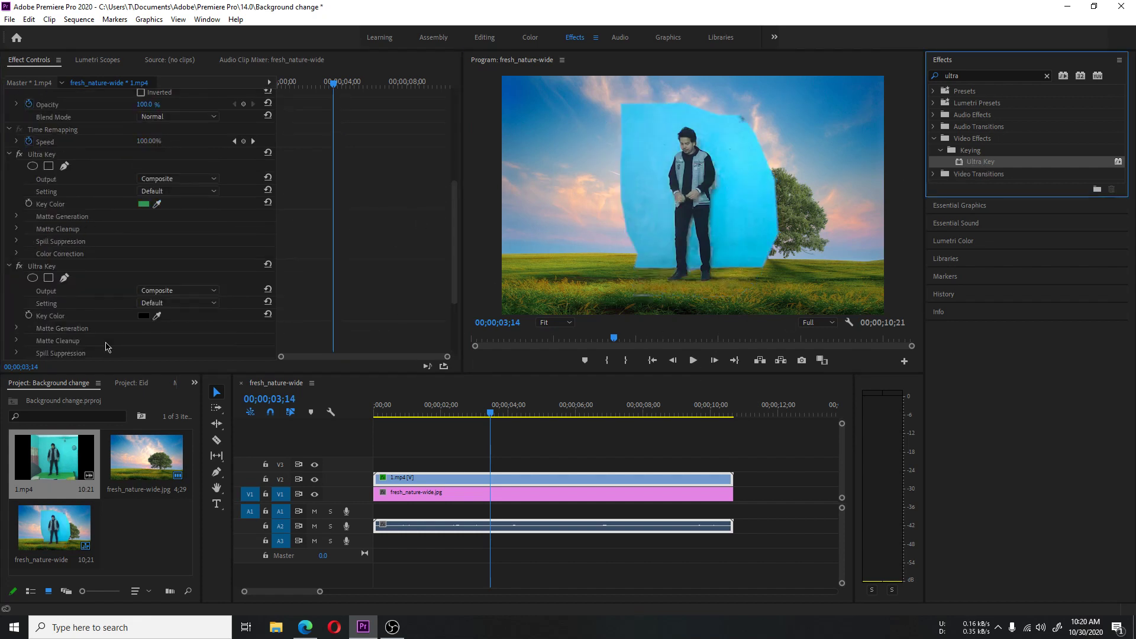
left_click(156, 257)
left_click(648, 174)
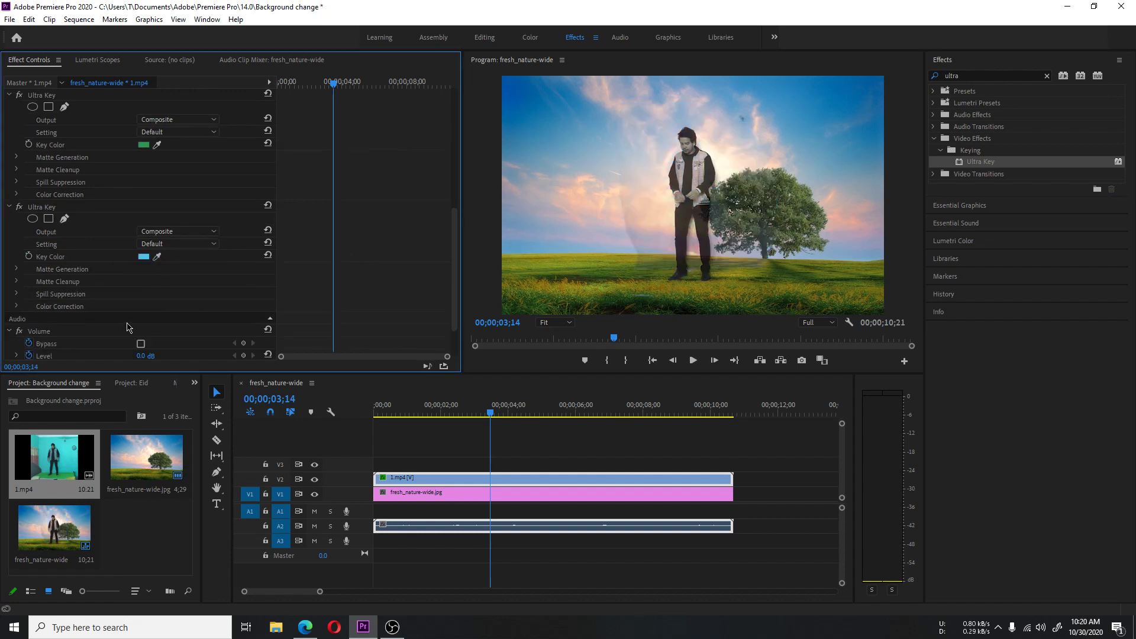
scroll(127, 325, "up", 1)
left_click(16, 181)
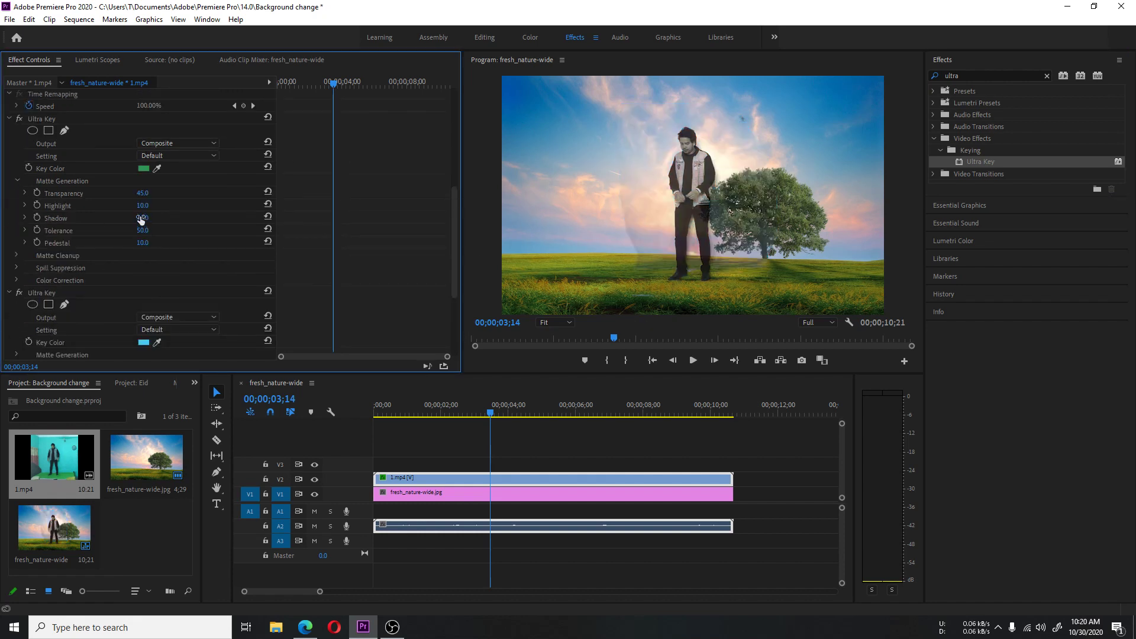
- Adjust the first Ultra Key's Pedestal and matte values, and reset its Luminance to 100
left_click_drag(144, 242, 151, 242)
left_click_drag(145, 230, 151, 230)
left_click(93, 259)
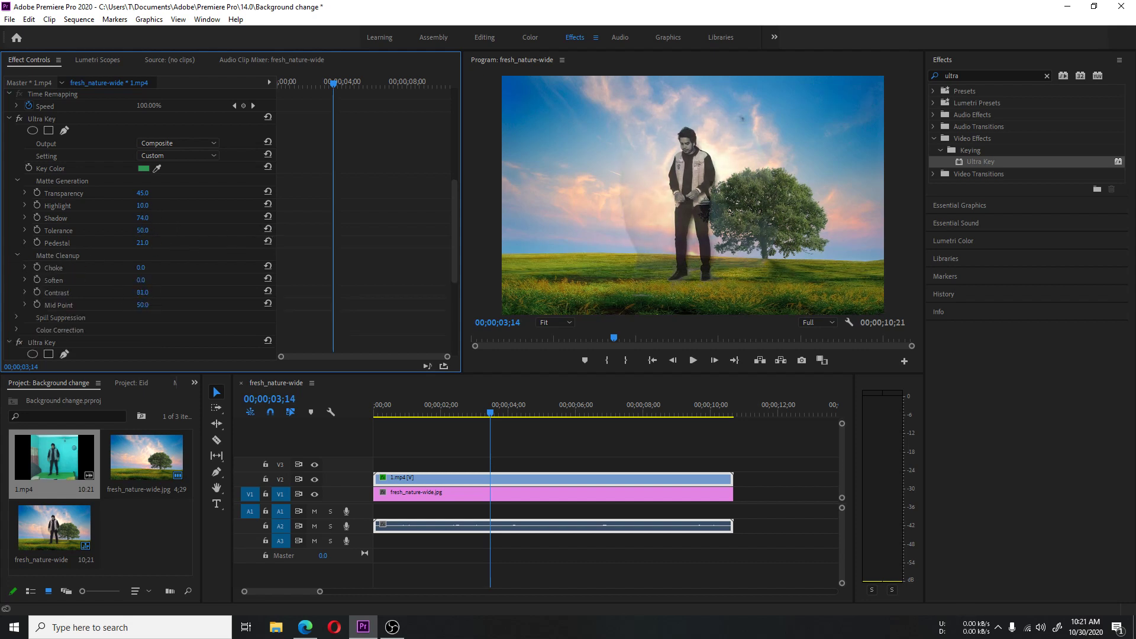
left_click_drag(141, 292, 178, 293)
scroll(211, 294, "down", 2)
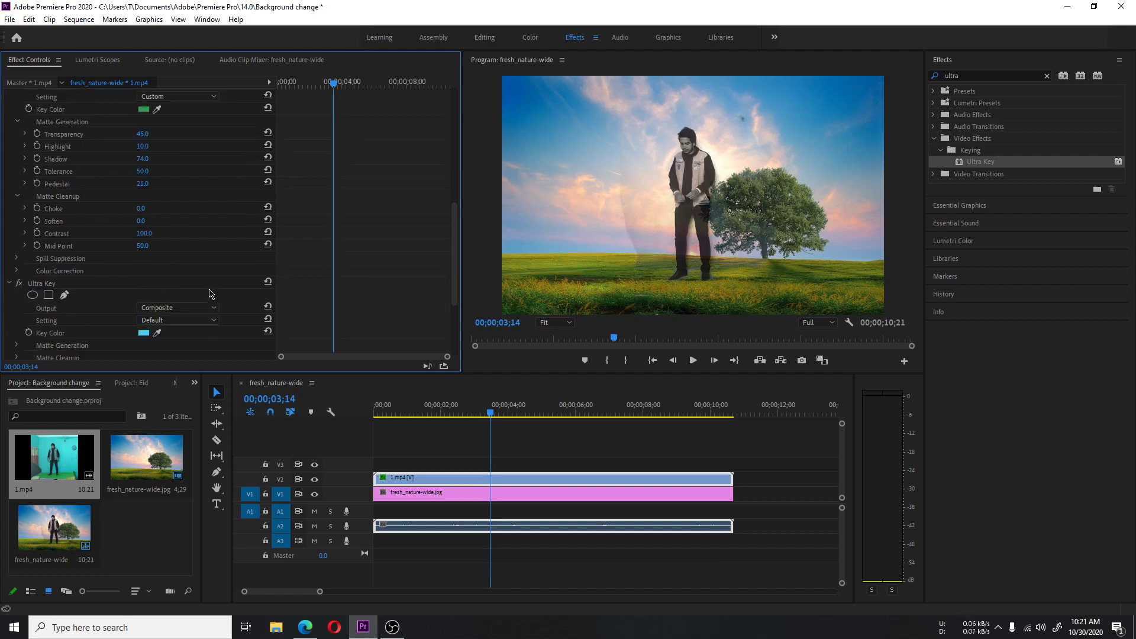
left_click(17, 271)
left_click_drag(141, 308, 152, 309)
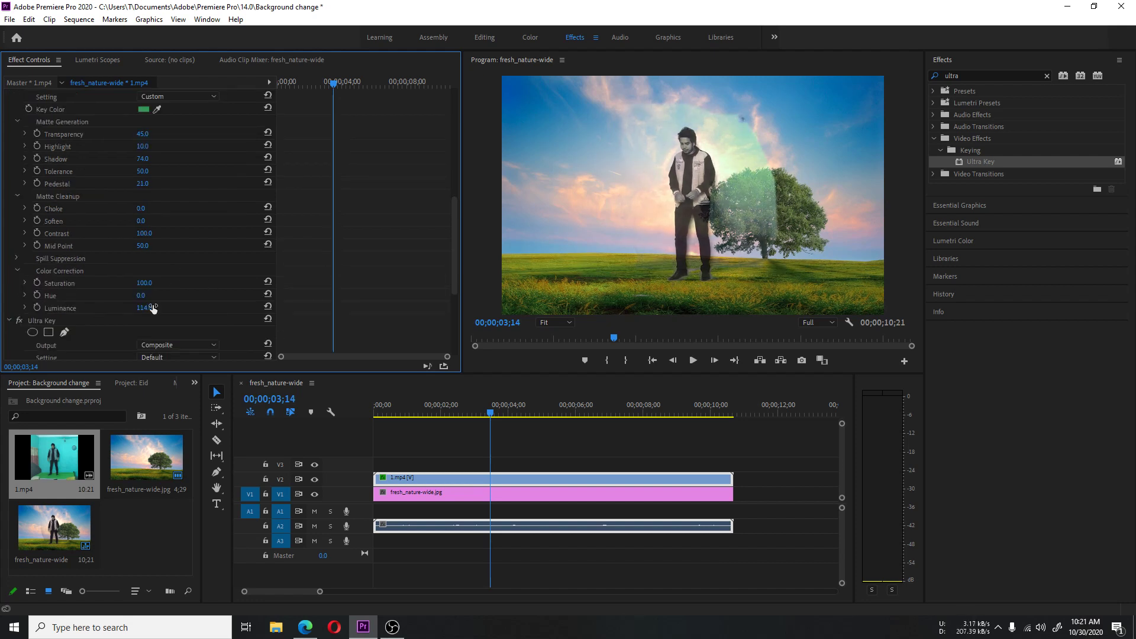
left_click(269, 309)
scroll(221, 282, "down", 3)
- Raise the second Ultra Key's Shadow, Highlight and matte Contrast values
left_click(17, 241)
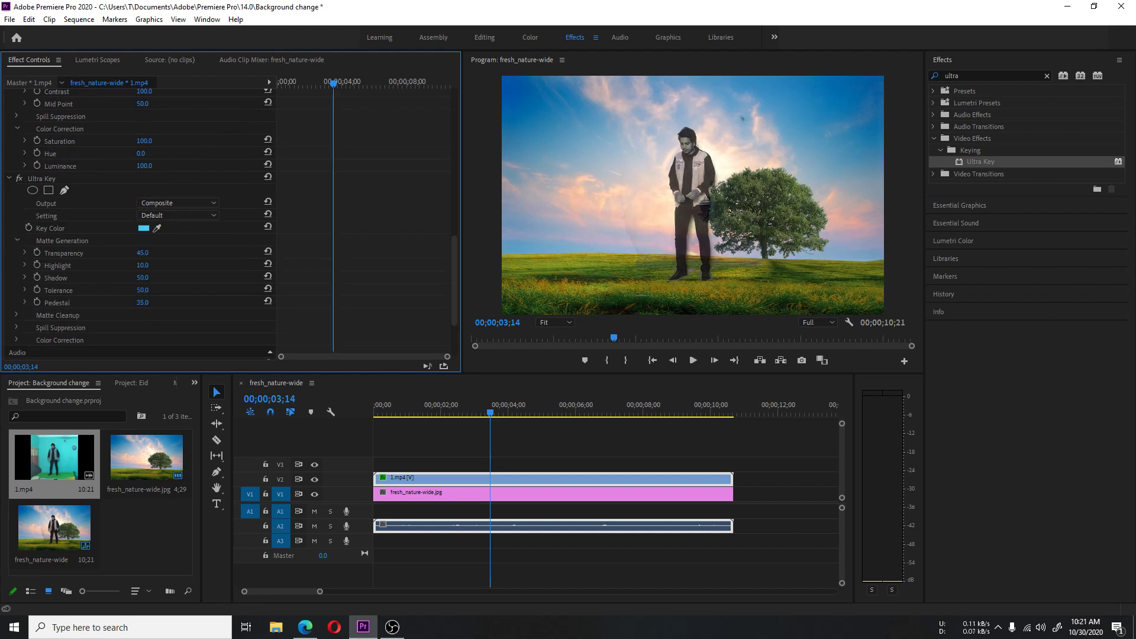
left_click_drag(142, 278, 147, 278)
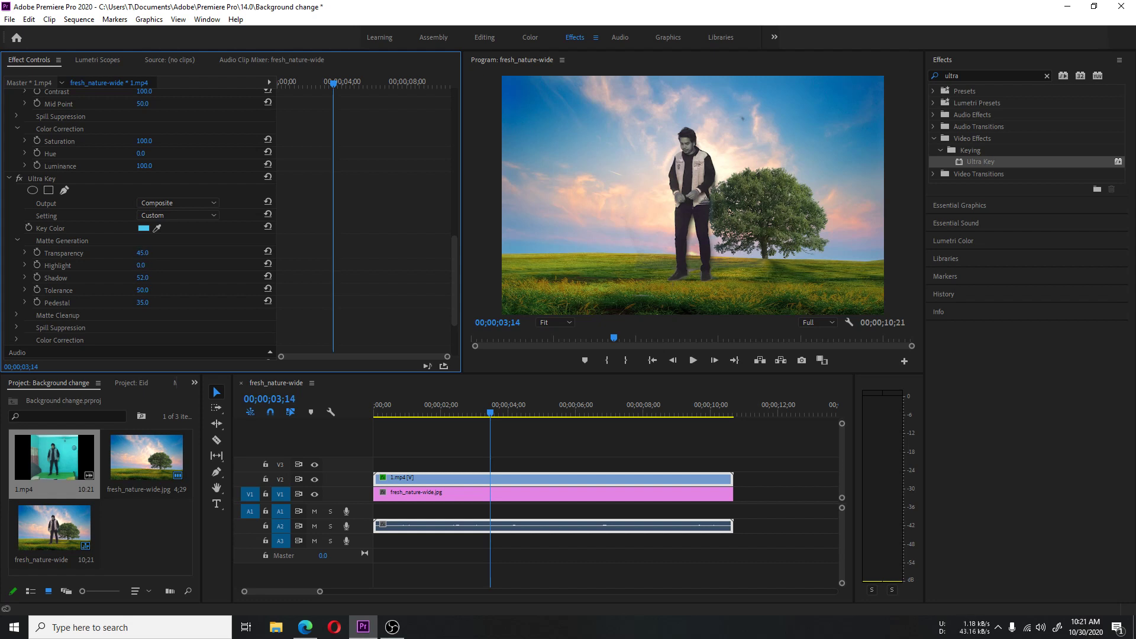
left_click_drag(141, 265, 148, 265)
scroll(134, 267, "down", 2)
left_click(24, 245)
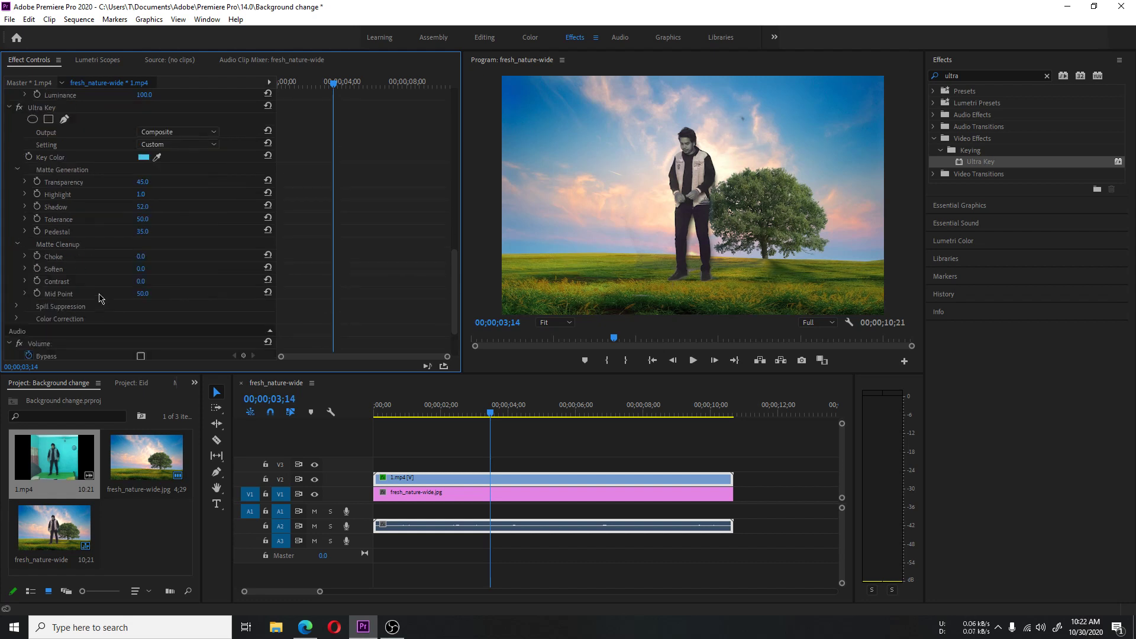
left_click_drag(140, 281, 150, 282)
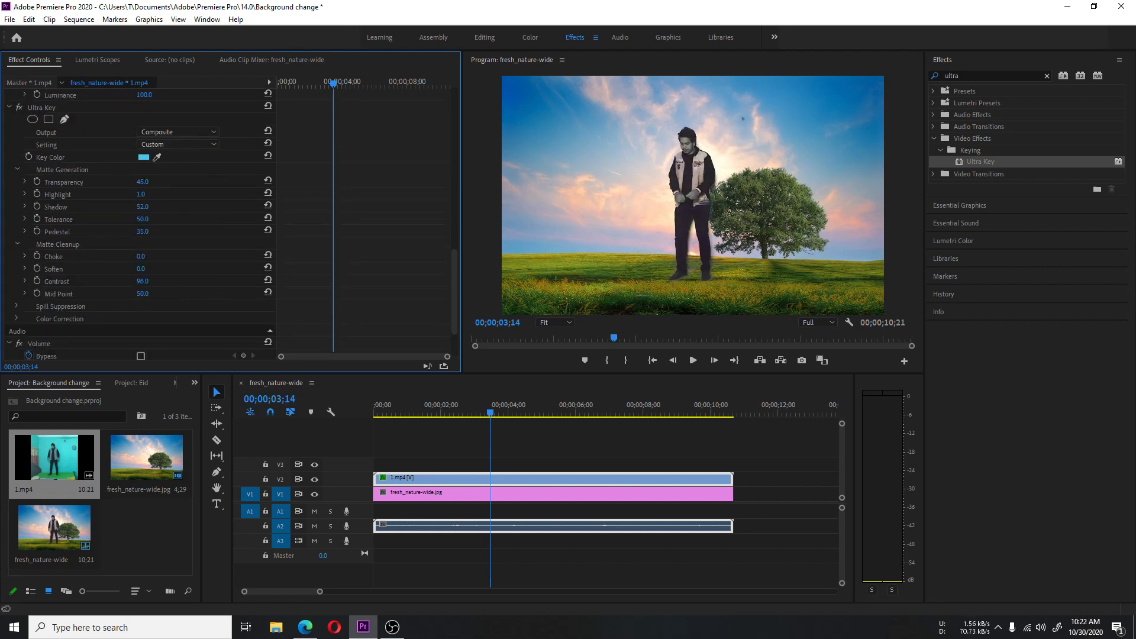
left_click(16, 319)
- View the composite at 100%, set Luminance to 136 and reset Hue to 0
left_click(554, 322)
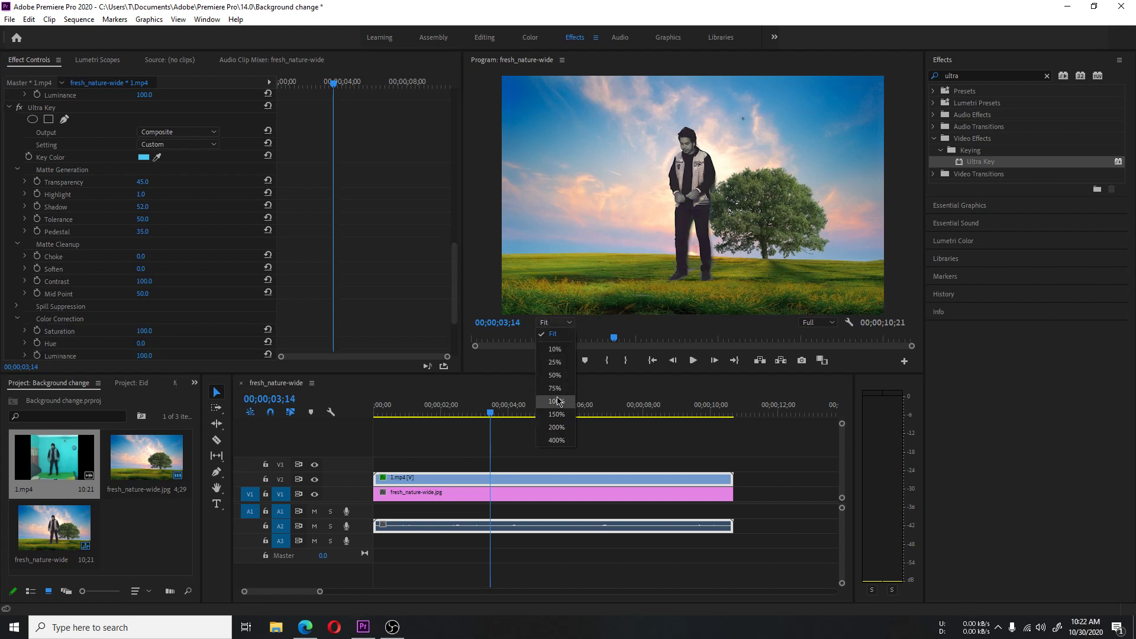
left_click(554, 395)
left_click_drag(914, 193, 914, 159)
scroll(134, 221, "down", 2)
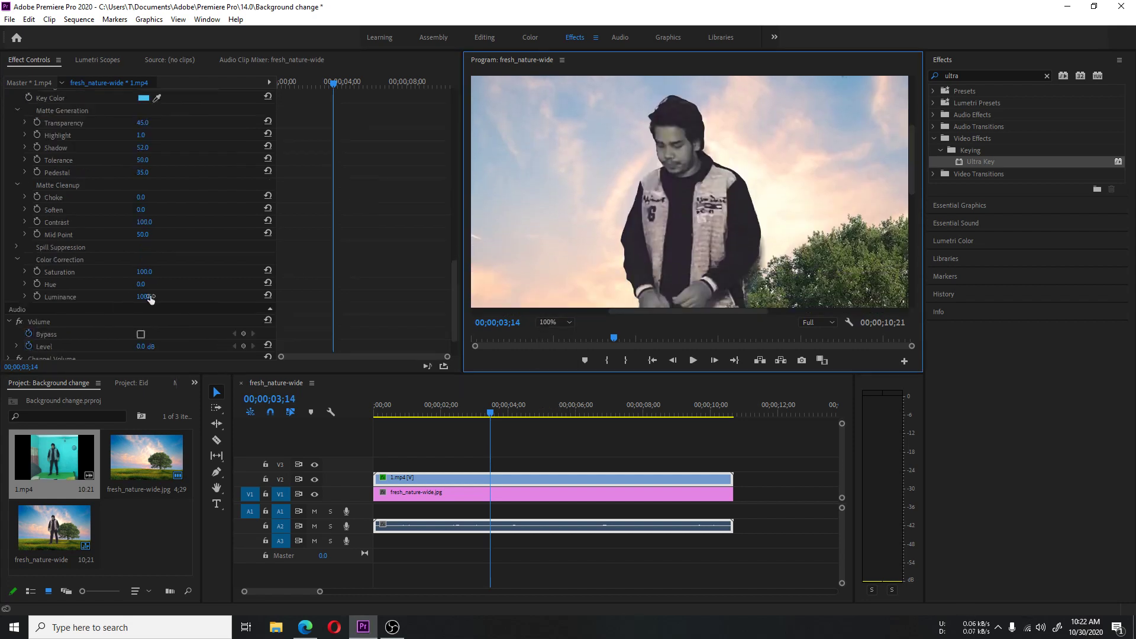
left_click_drag(143, 297, 148, 297)
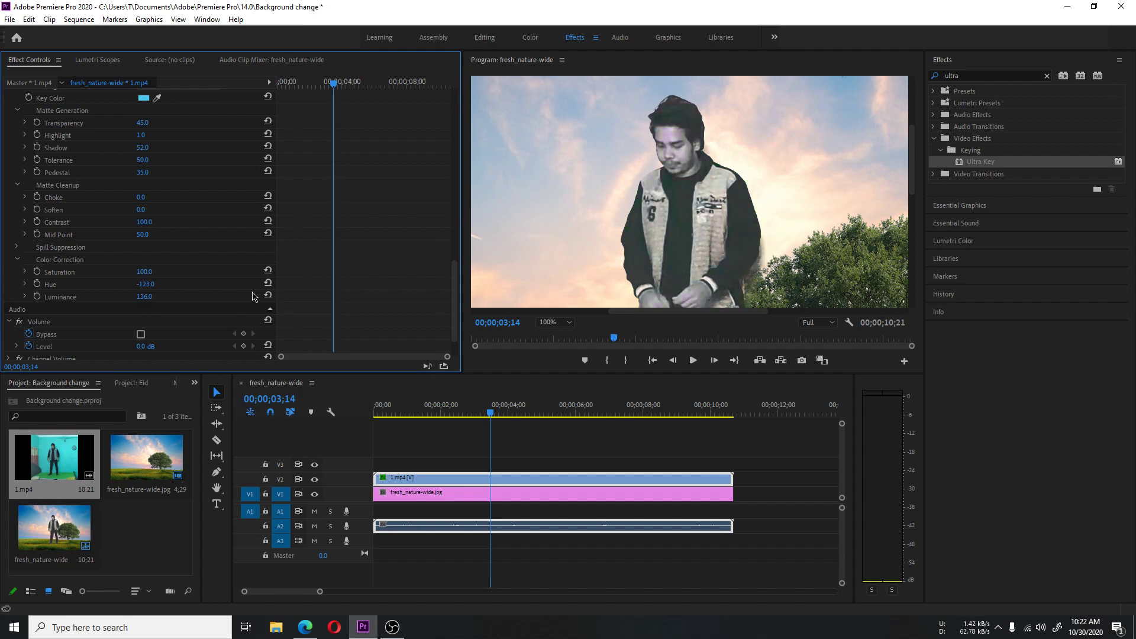
left_click(269, 284)
scroll(222, 253, "down", 1)
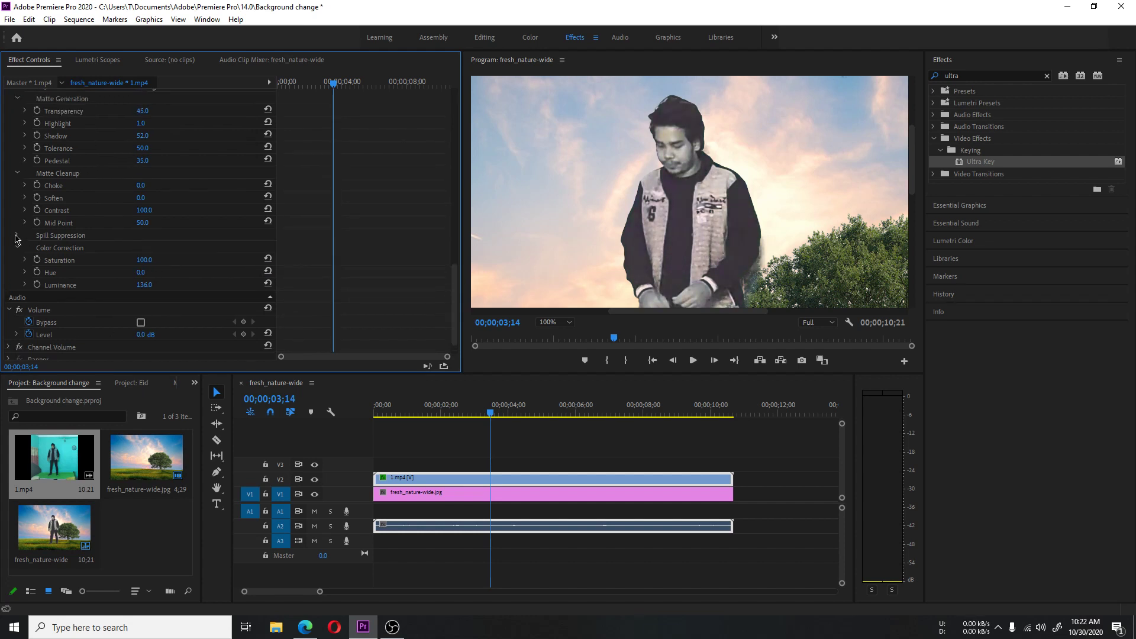
left_click(16, 238)
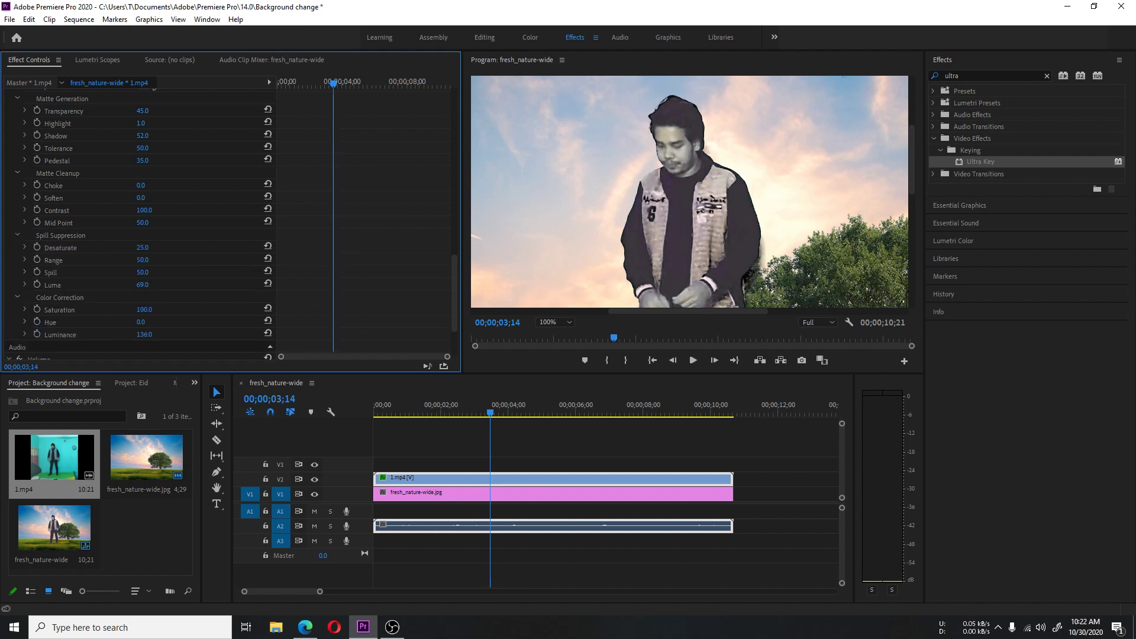
- Lower the Ultra Key Shadow to darken the actor, checking the frame at 00;00;07;16
left_click_drag(521, 410, 578, 415)
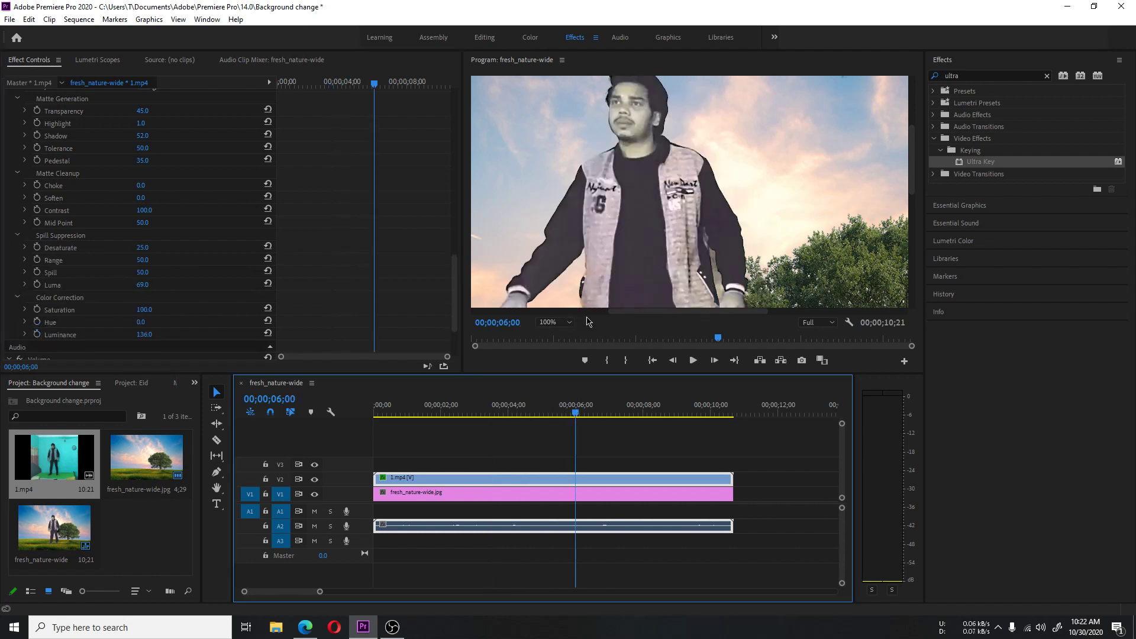
scroll(587, 321, "up", 1)
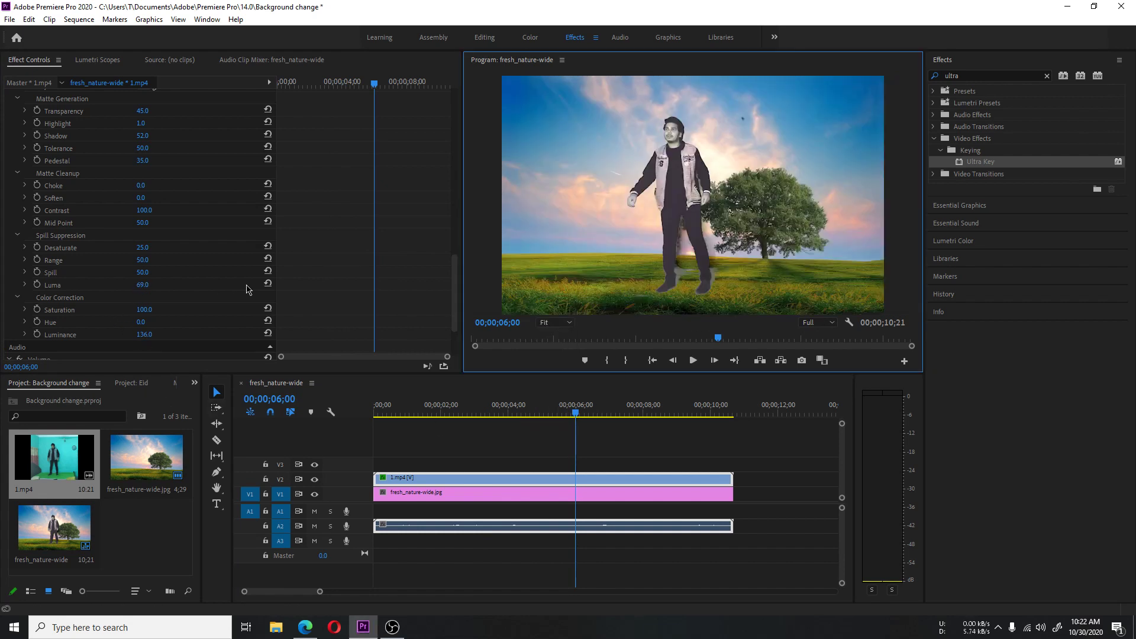
scroll(248, 289, "down", 2)
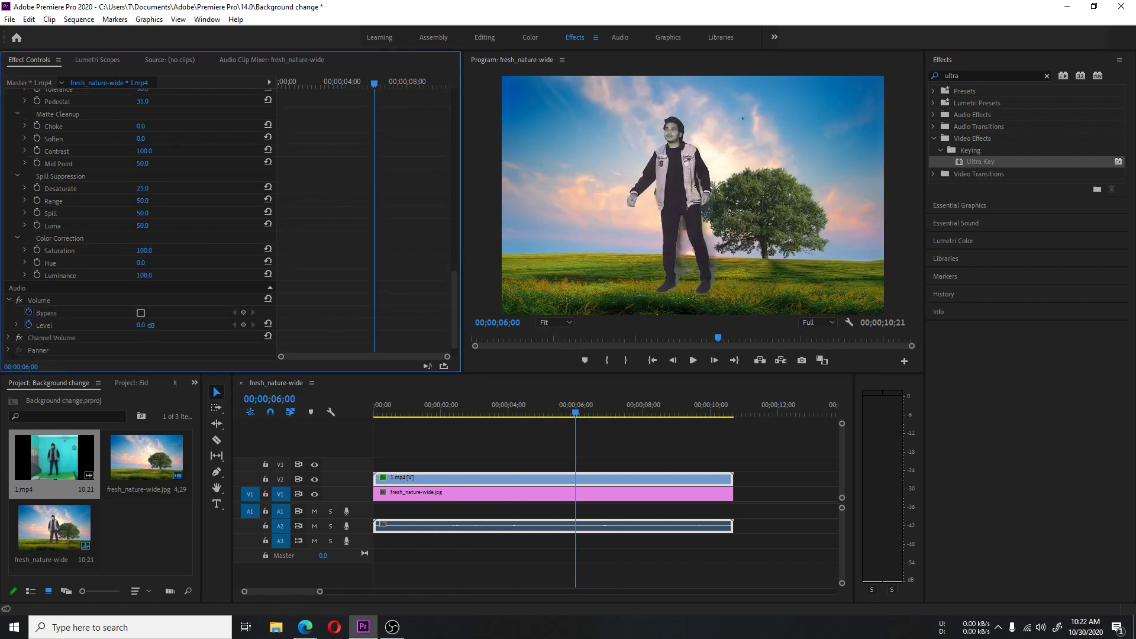
scroll(151, 325, "up", 2)
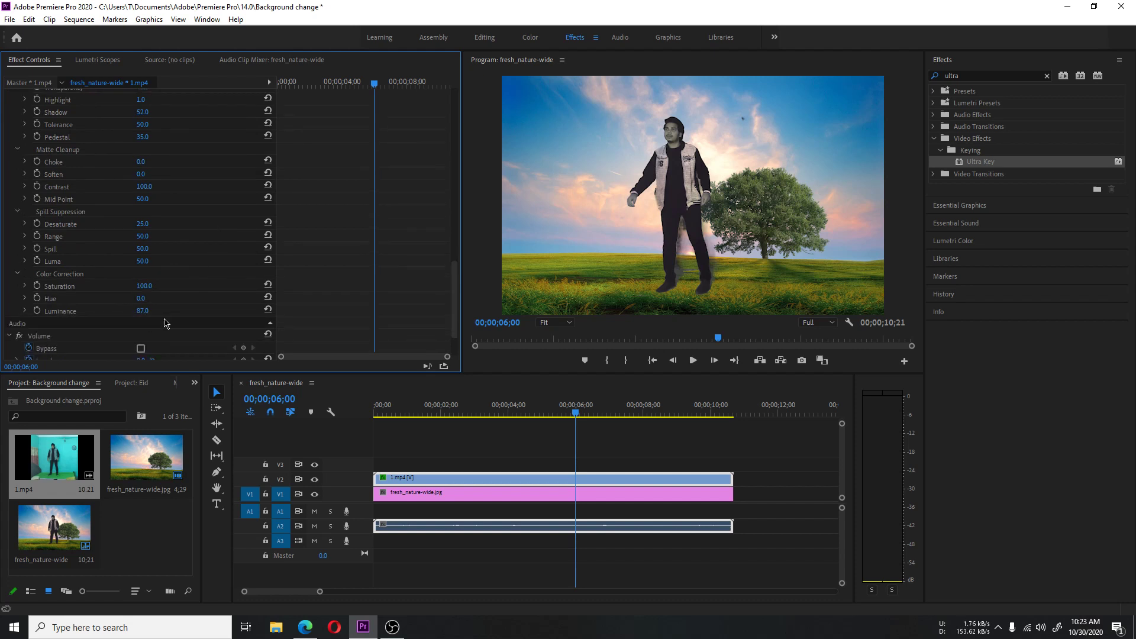
scroll(220, 305, "down", 3)
left_click_drag(144, 255, 133, 257)
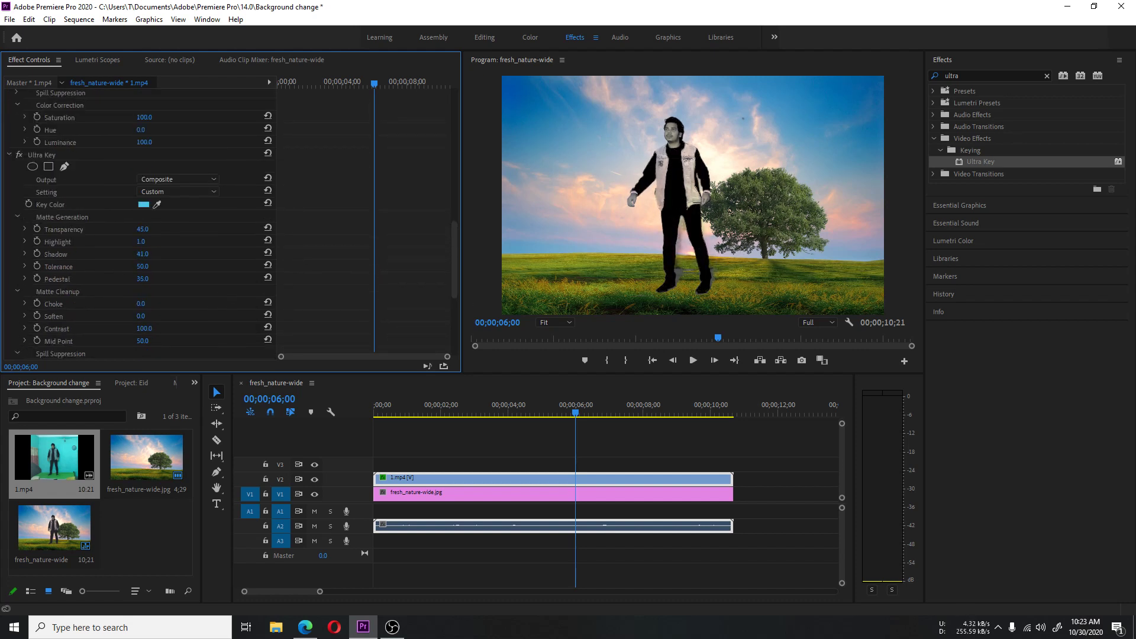
scroll(211, 275, "up", 2)
scroll(208, 252, "up", 2)
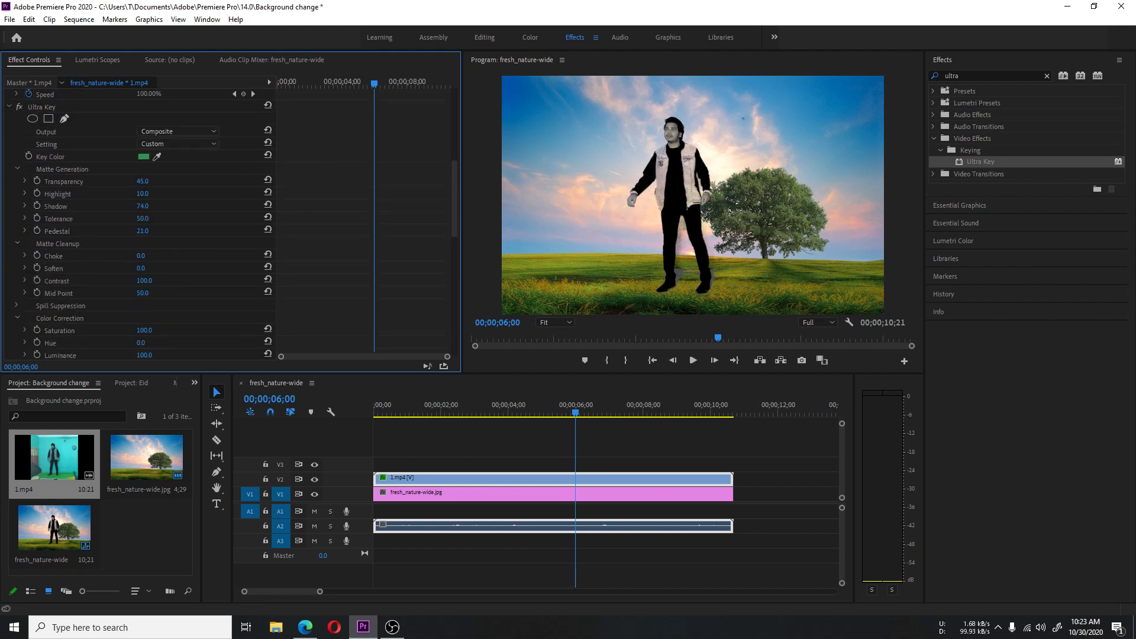
left_click(575, 408)
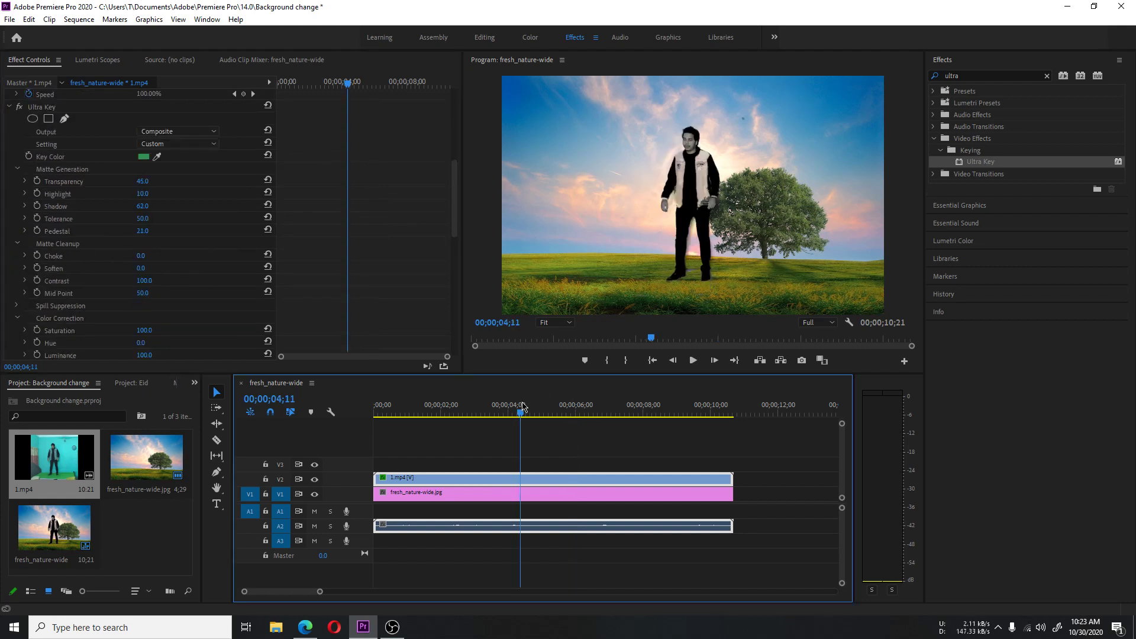
left_click_drag(575, 408, 631, 408)
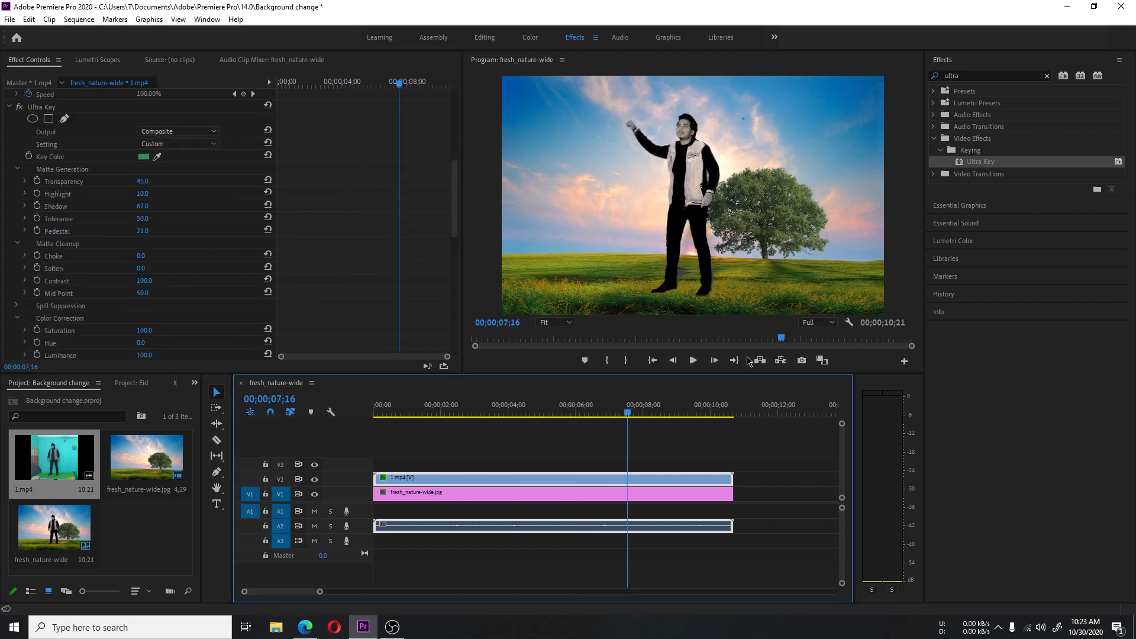
scroll(204, 293, "up", 5)
scroll(204, 266, "up", 3)
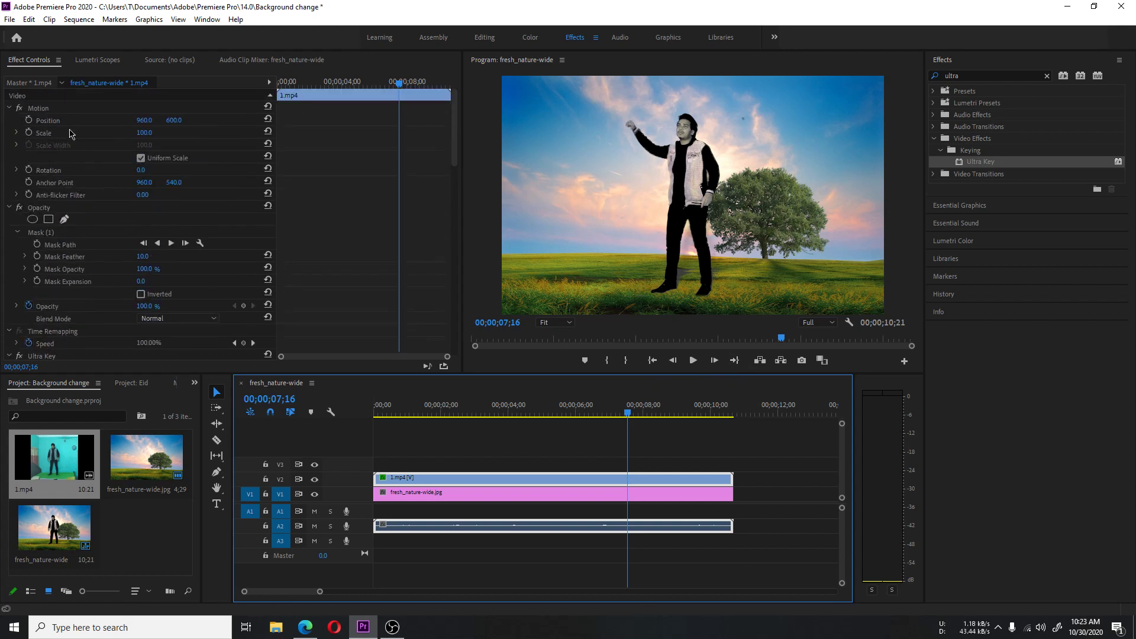
left_click(204, 266)
- Scale the actor to 50, then 33, moving him below and left of the tree
left_click(145, 132)
type("5")
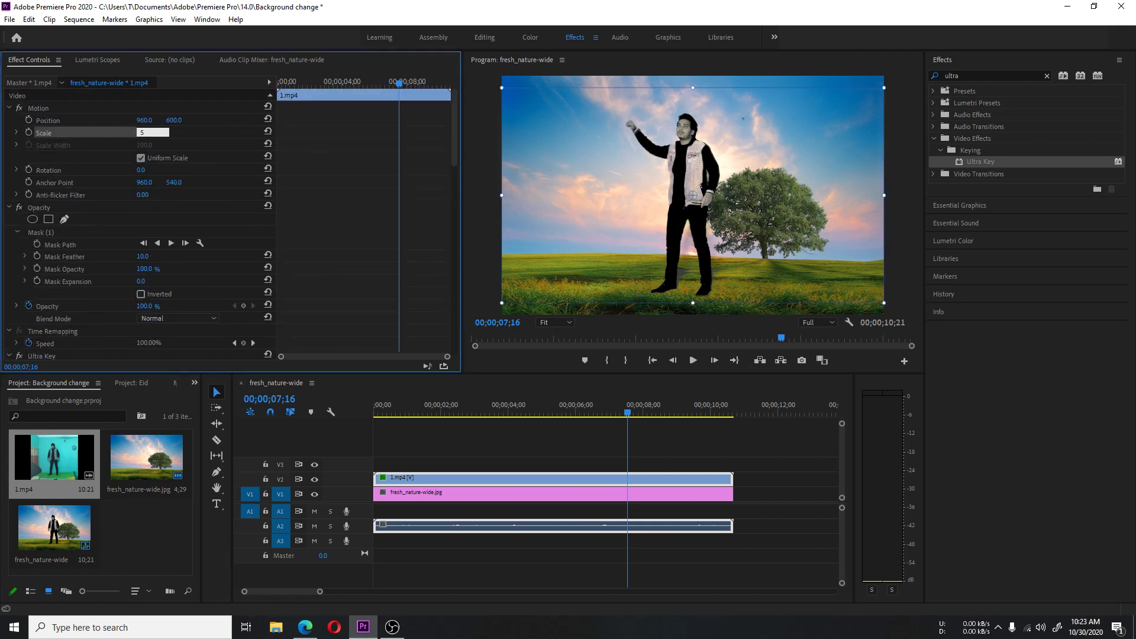
type("0.0")
key("Return")
mouse_move(693, 191)
left_mouse_down()
mouse_move(678, 238)
mouse_move(699, 229)
left_mouse_up()
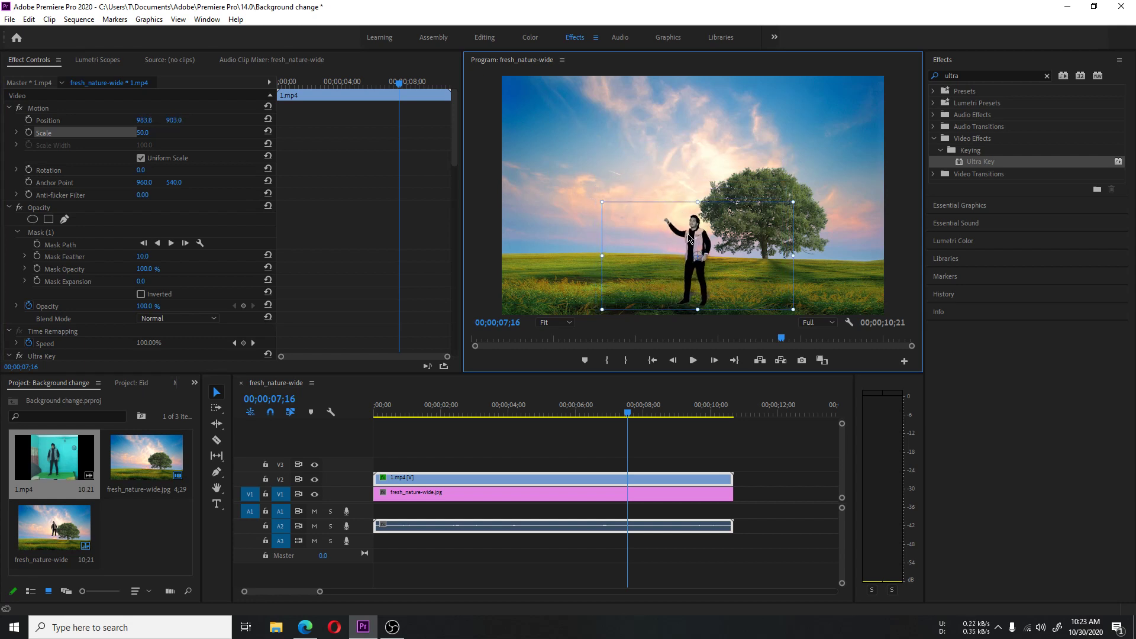
left_click_drag(148, 134, 133, 133)
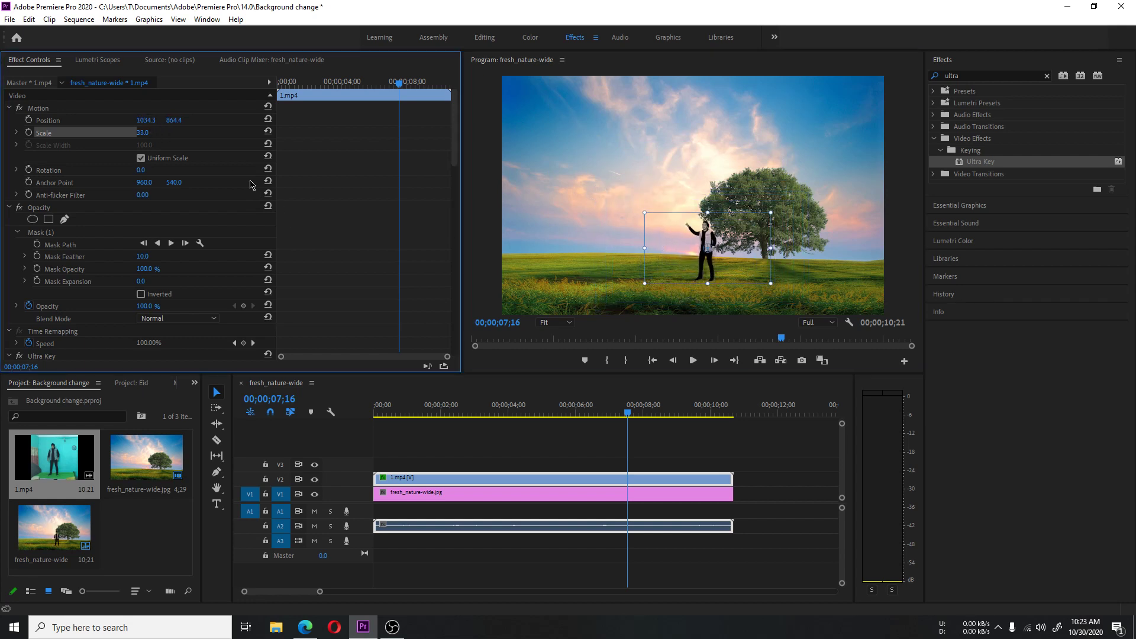
mouse_move(702, 231)
left_mouse_down()
mouse_move(670, 263)
mouse_move(682, 259)
left_mouse_up()
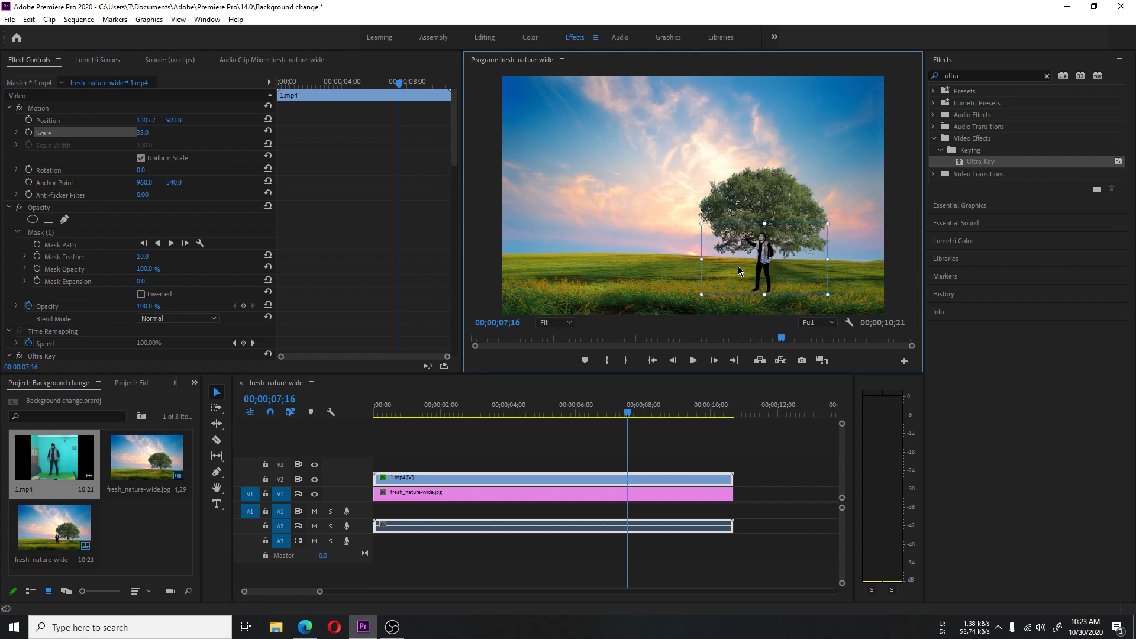
left_click_drag(682, 259, 654, 252)
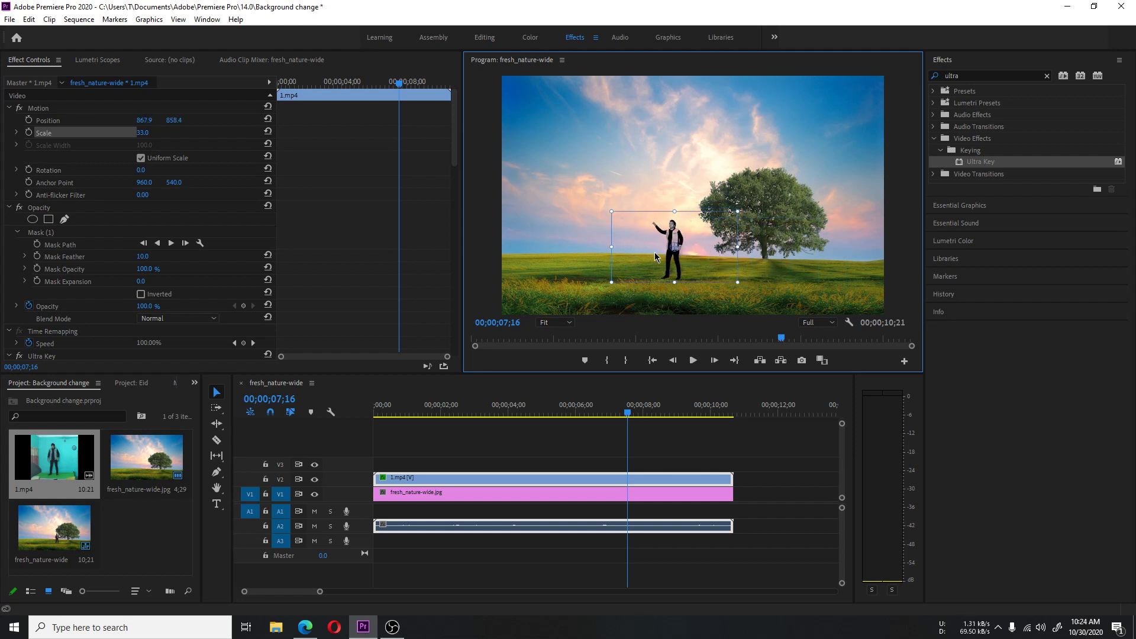
- Enlarge the actor to 111% and position him lower on the grass beside the tree
left_click(791, 285)
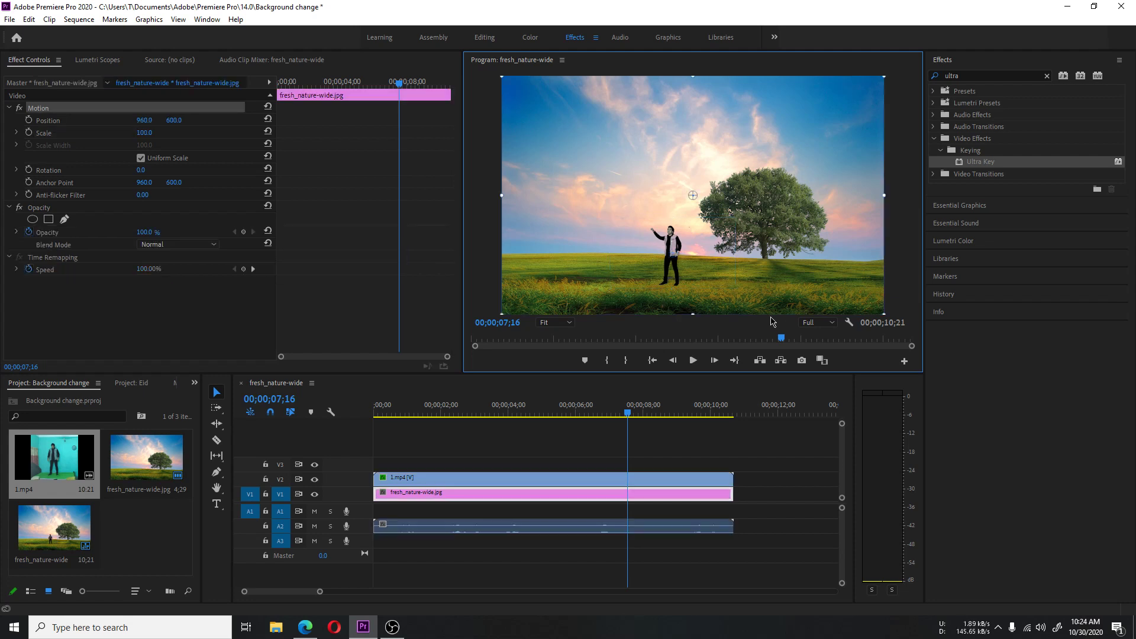
left_click(485, 480)
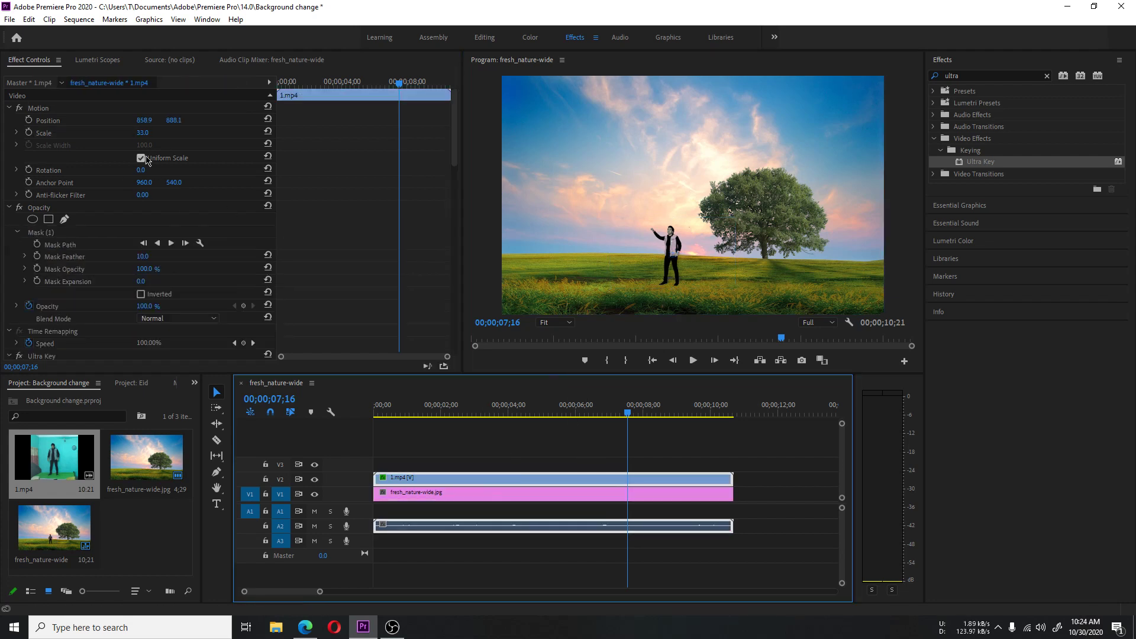
left_click_drag(142, 133, 127, 142)
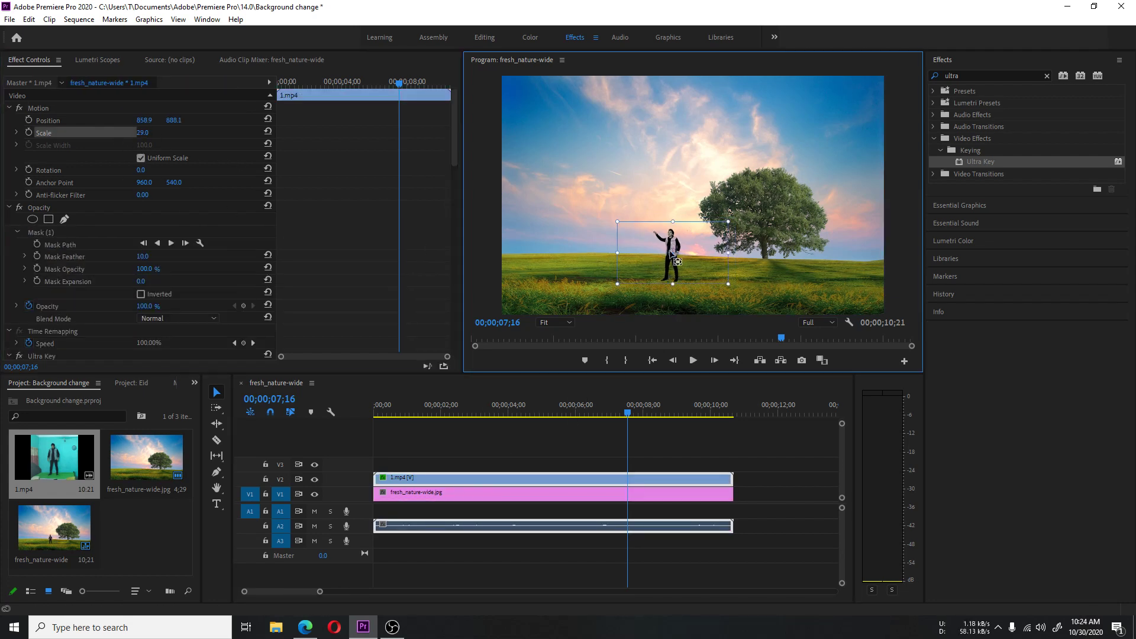
left_click_drag(671, 253, 674, 282)
left_click_drag(147, 134, 204, 135)
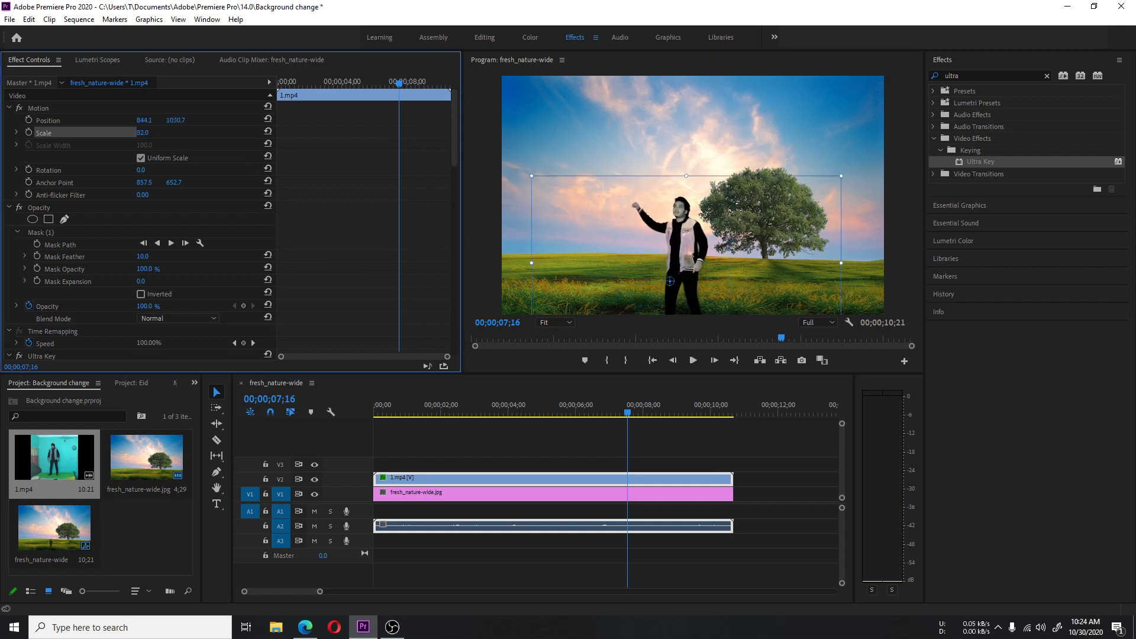
mouse_move(660, 249)
left_mouse_down()
mouse_move(690, 222)
mouse_move(673, 225)
mouse_move(673, 200)
mouse_move(665, 218)
left_mouse_up()
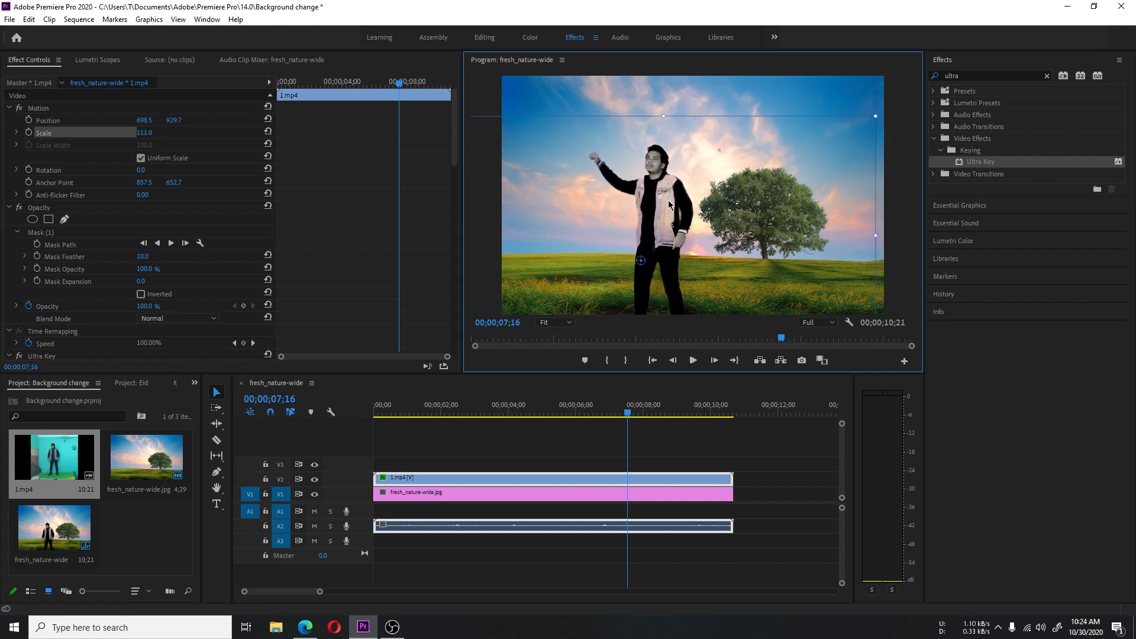
- Play back and scrub the finished composite, then save the Background change project
left_click(543, 452)
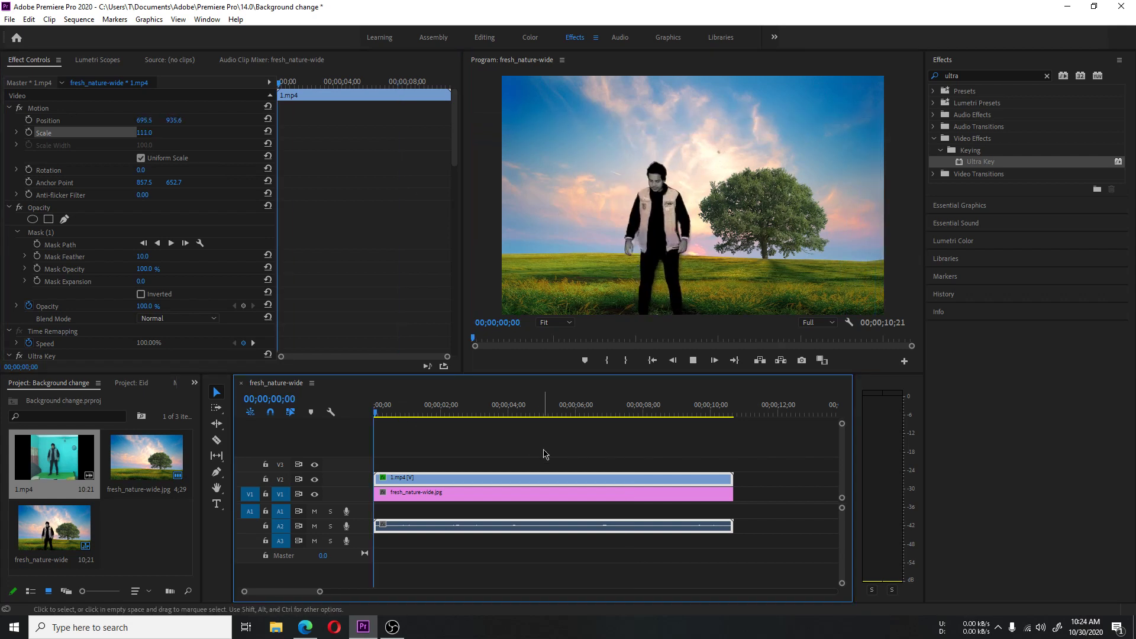
key("space")
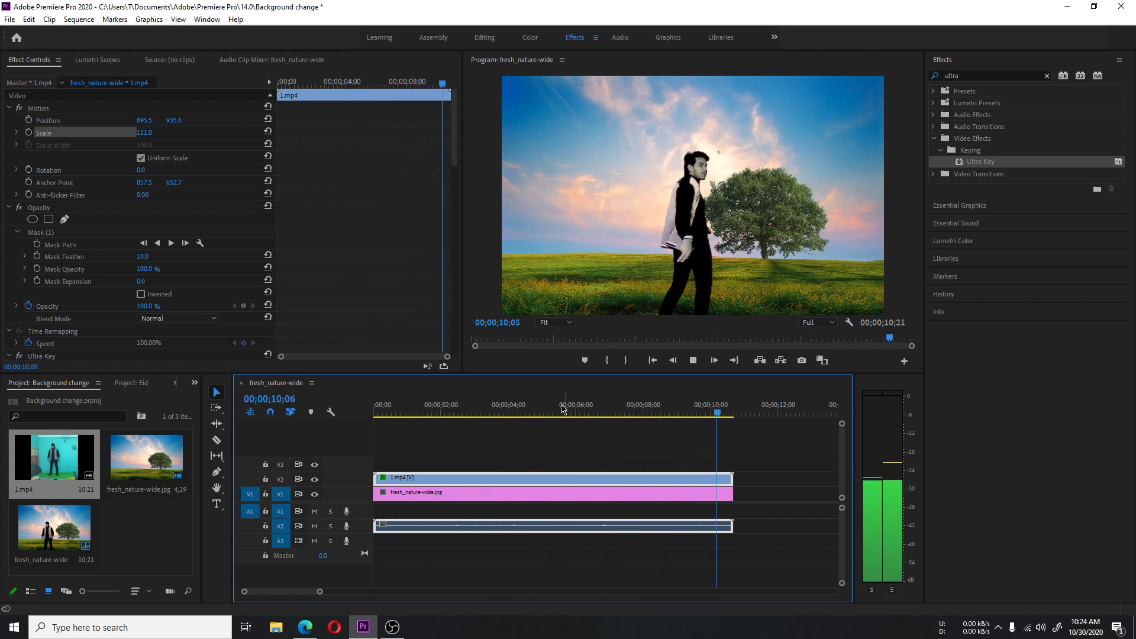
key("space")
mouse_move(691, 406)
left_mouse_down()
mouse_move(715, 404)
mouse_move(543, 404)
mouse_move(577, 410)
left_mouse_up()
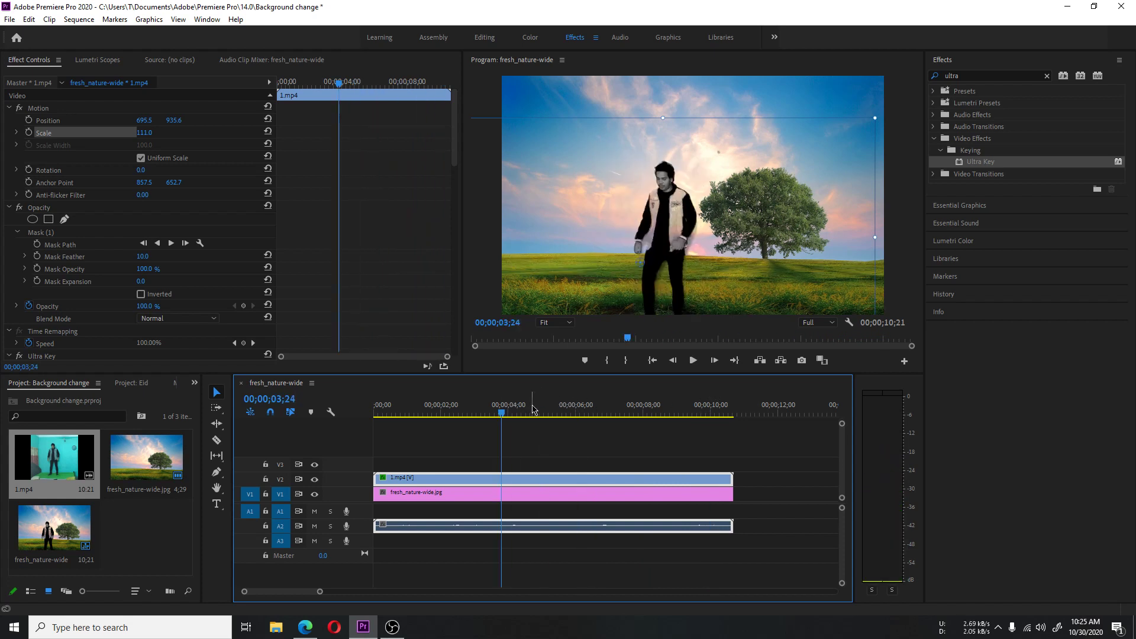
key("ctrl+s")
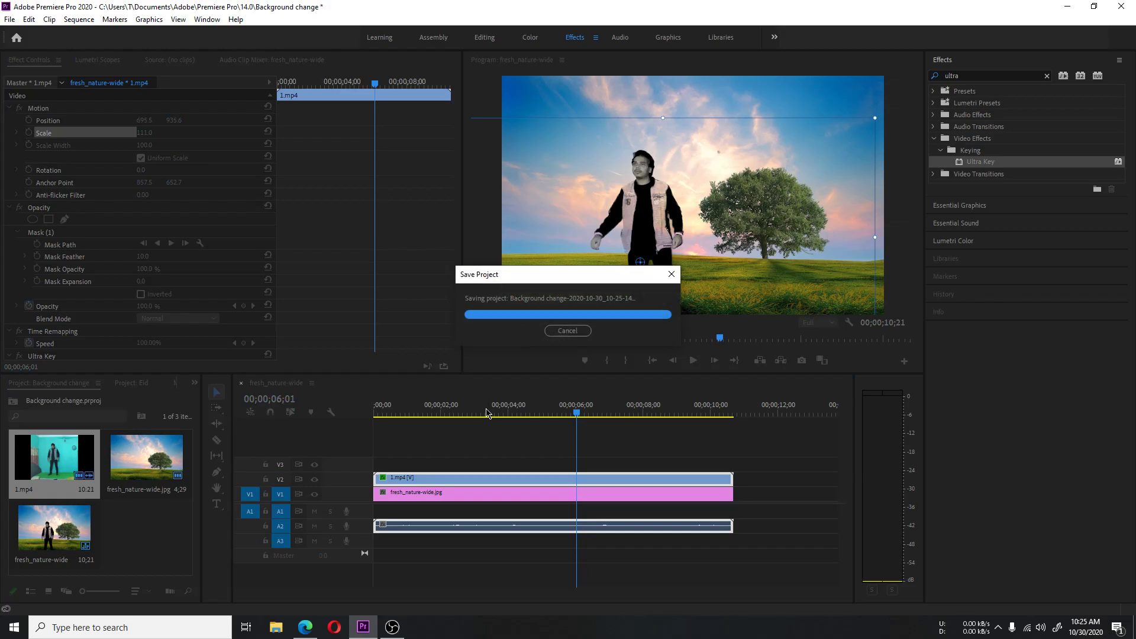